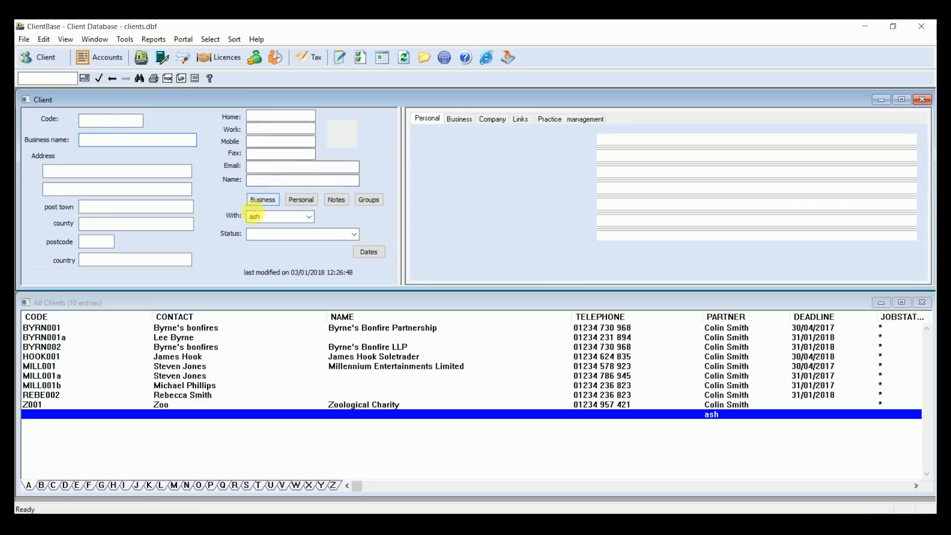
pyautogui.click(114, 126)
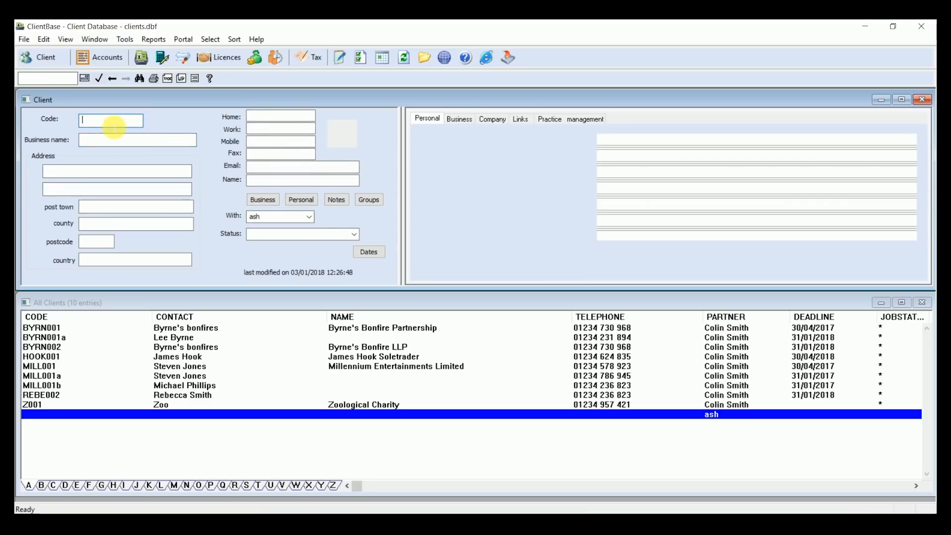
pyautogui.click(104, 172)
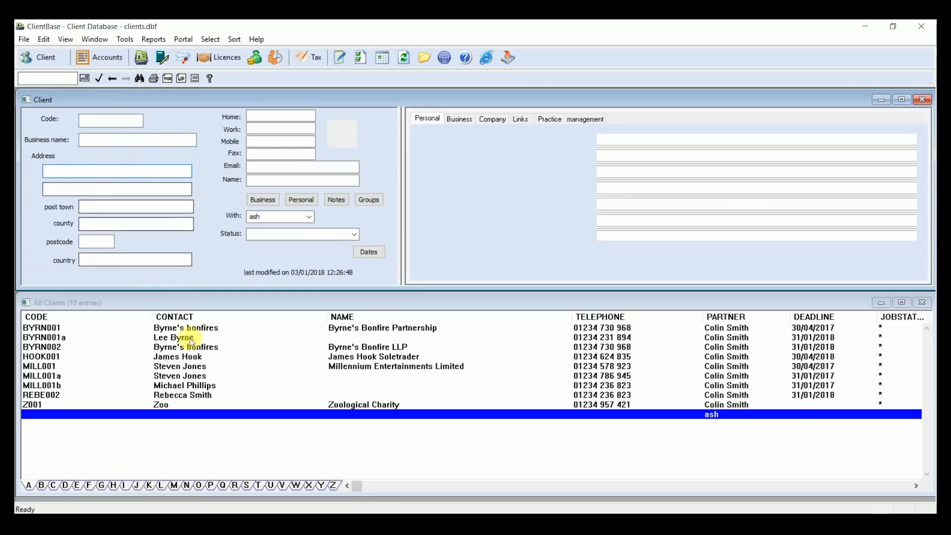
# Step: Review the business details of client MILL001, Millennium Entertainments Limited, checking its available business types and its list of directors
pyautogui.click(202, 366)
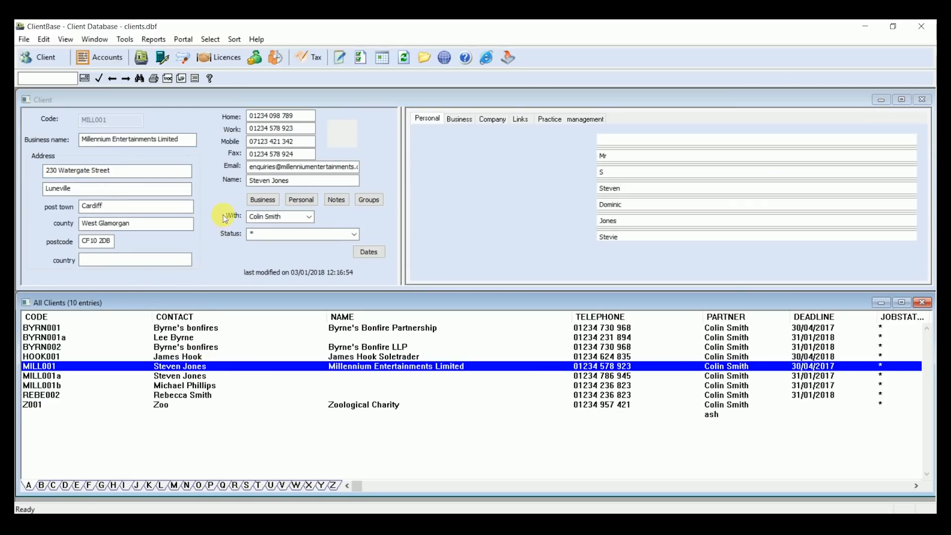
pyautogui.click(256, 200)
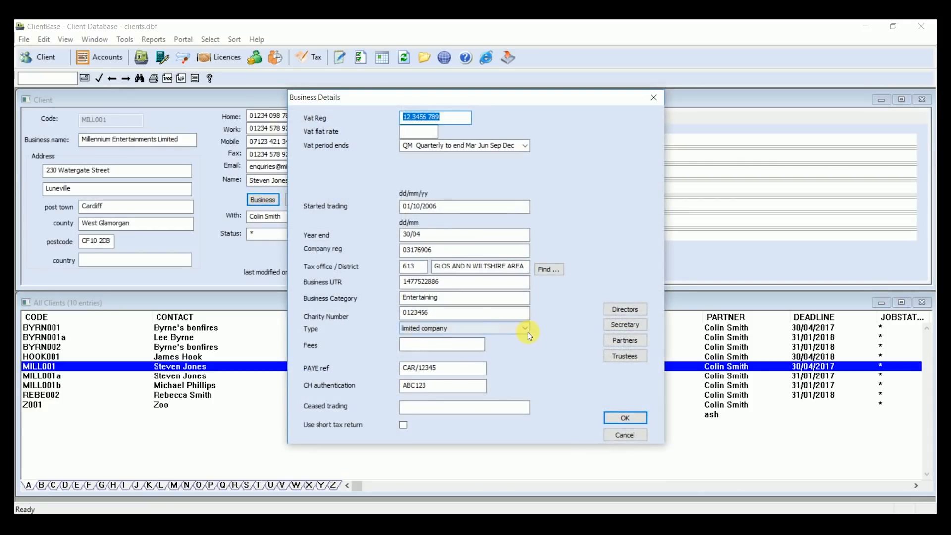
pyautogui.click(527, 331)
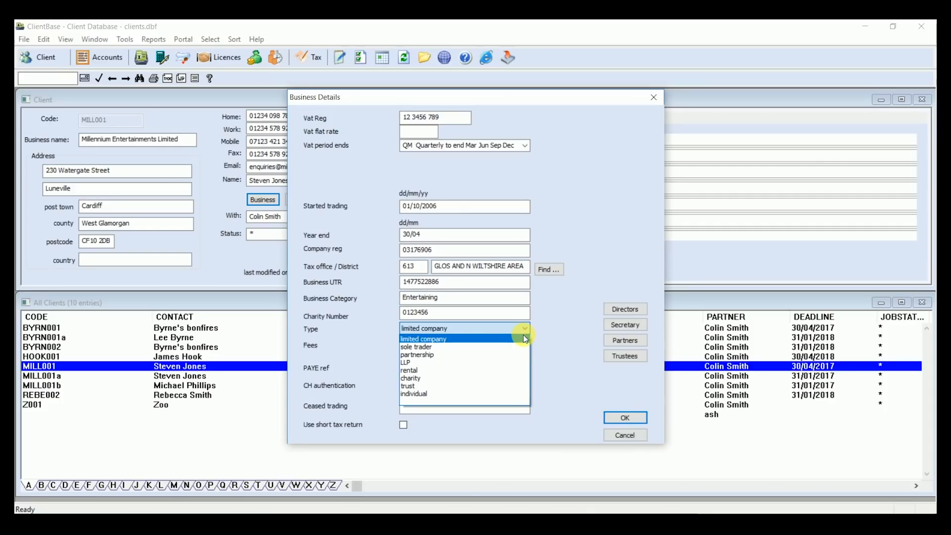
pyautogui.click(523, 334)
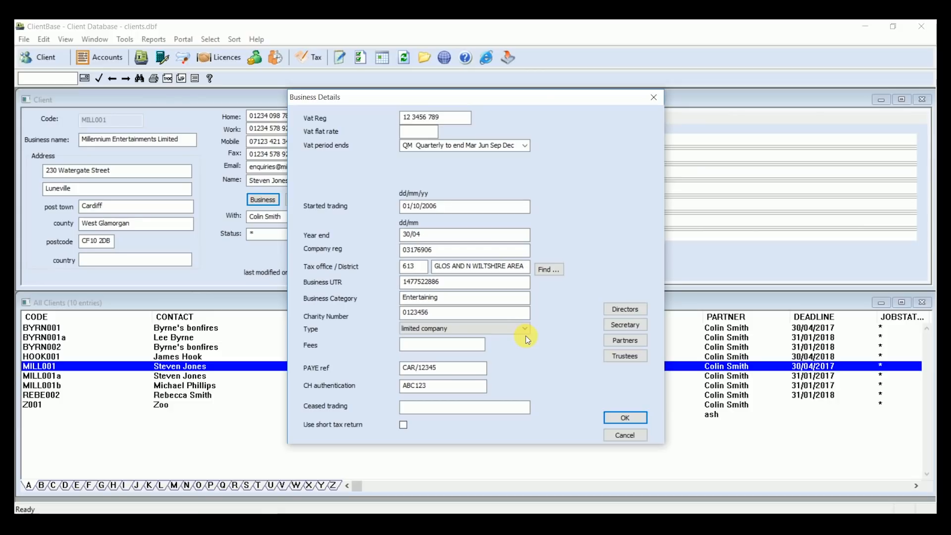
pyautogui.click(617, 308)
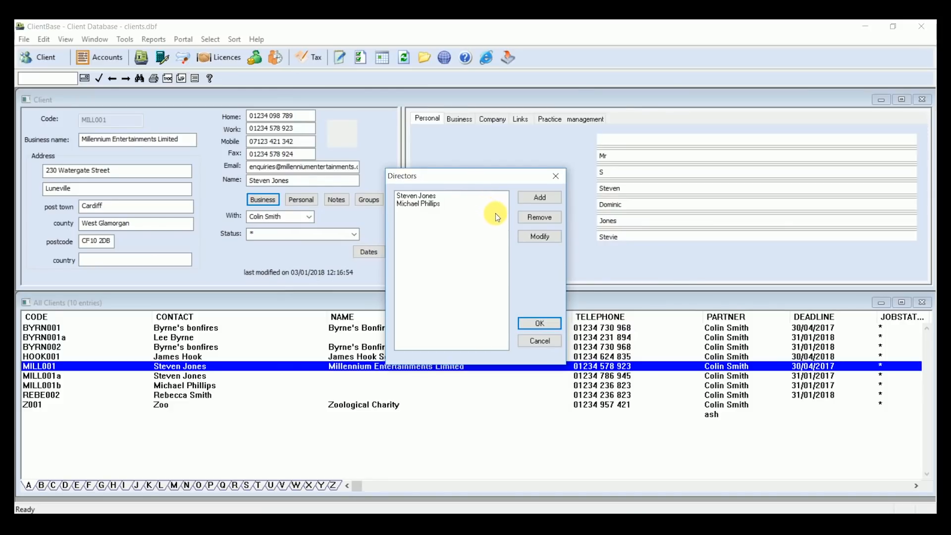
pyautogui.click(536, 322)
pyautogui.click(528, 301)
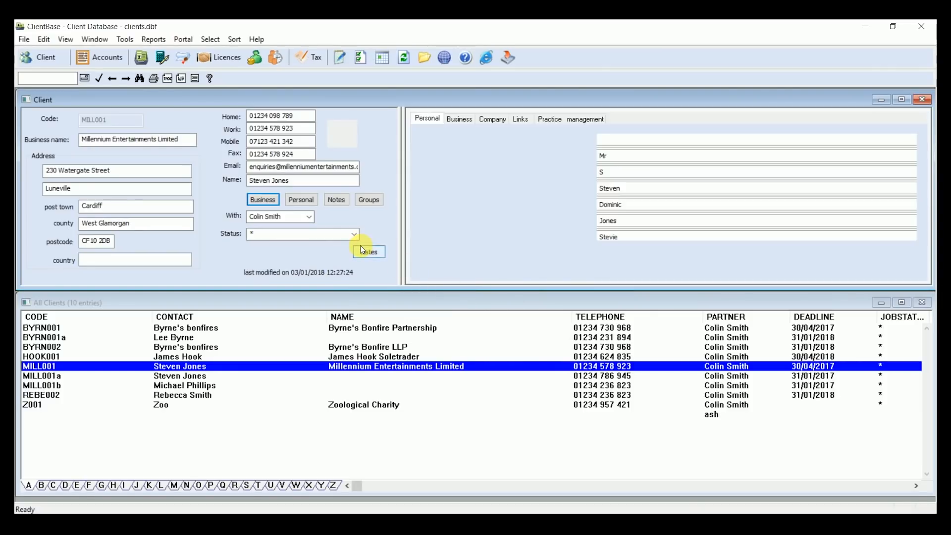
# Step: Open the client's accounts for the period ending 30/04/2017 and maximise the accounts window
pyautogui.click(108, 61)
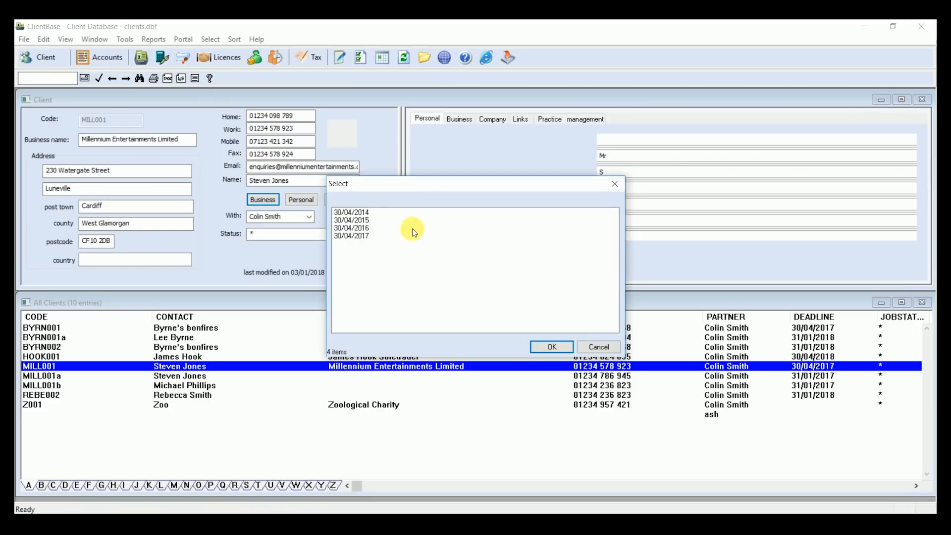
pyautogui.click(368, 237)
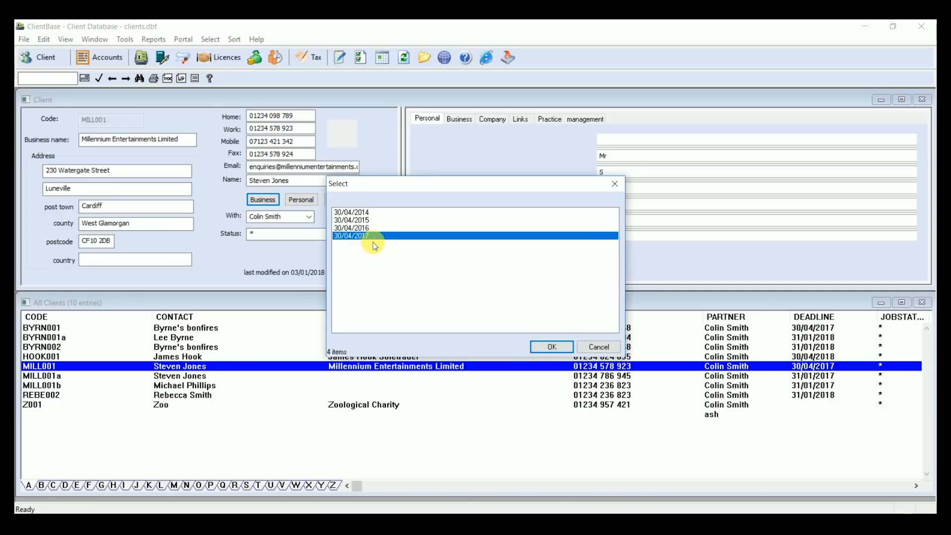
pyautogui.click(551, 346)
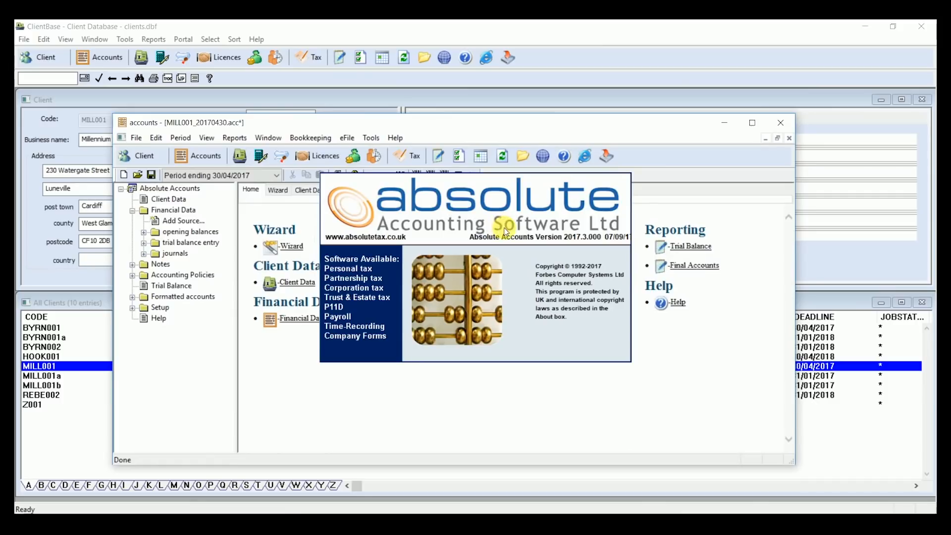
pyautogui.click(752, 122)
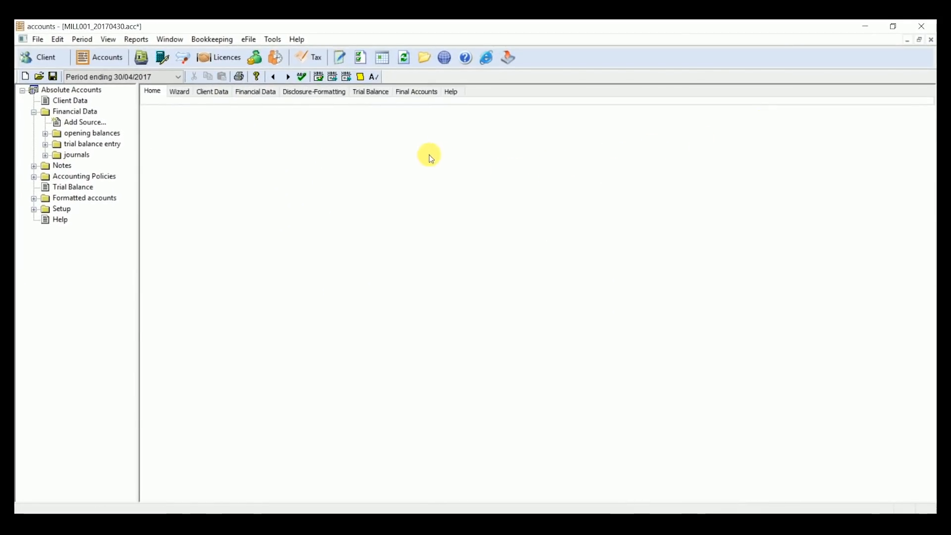
# Step: Examine the client's common data, including the year end and period length in the accounting period settings
pyautogui.click(216, 97)
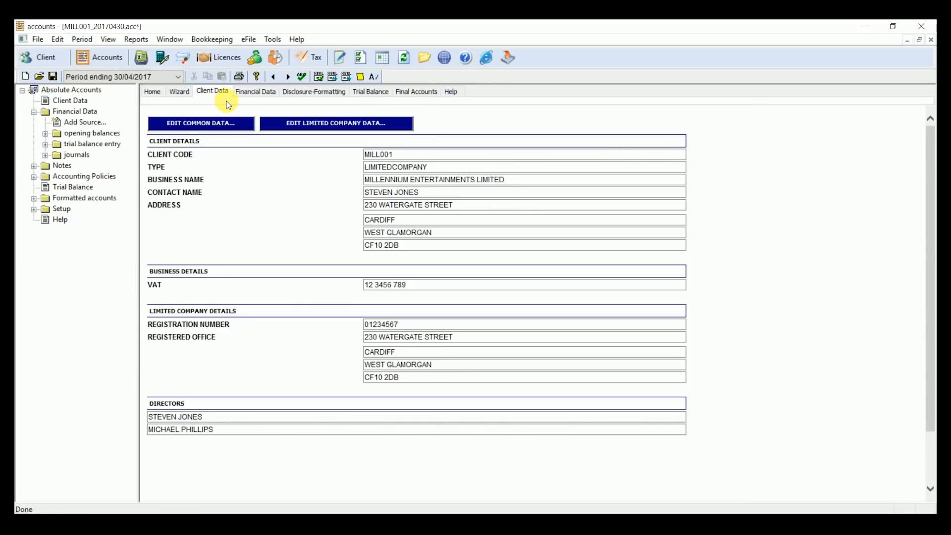
pyautogui.click(220, 124)
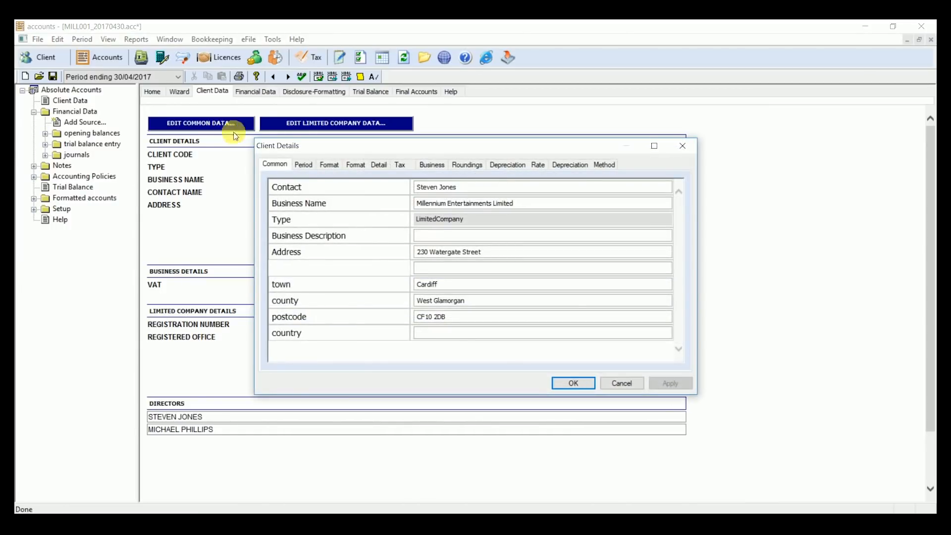
pyautogui.click(303, 164)
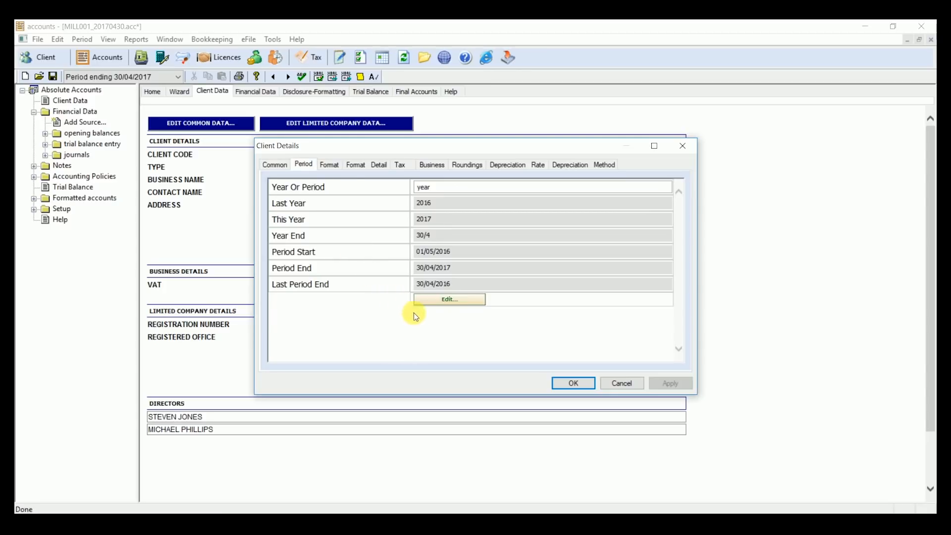
pyautogui.click(445, 300)
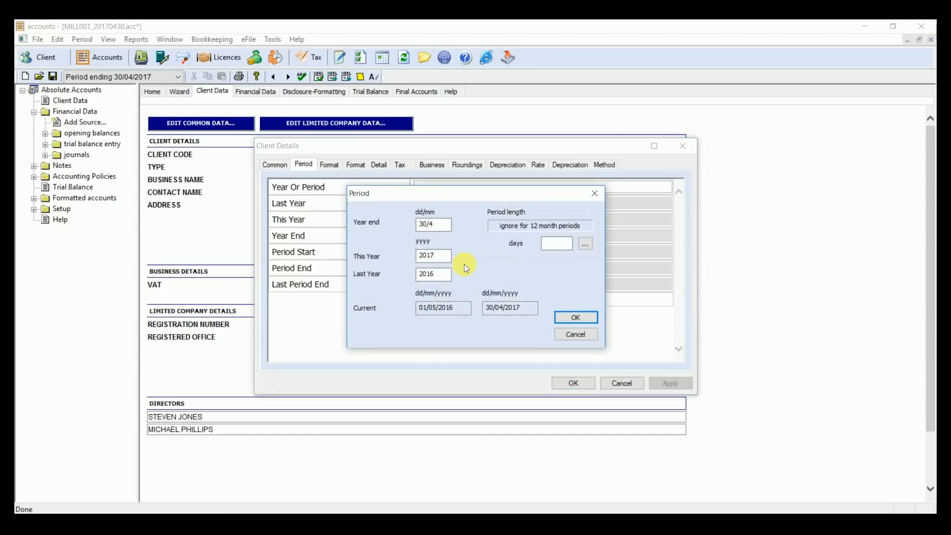
pyautogui.click(555, 243)
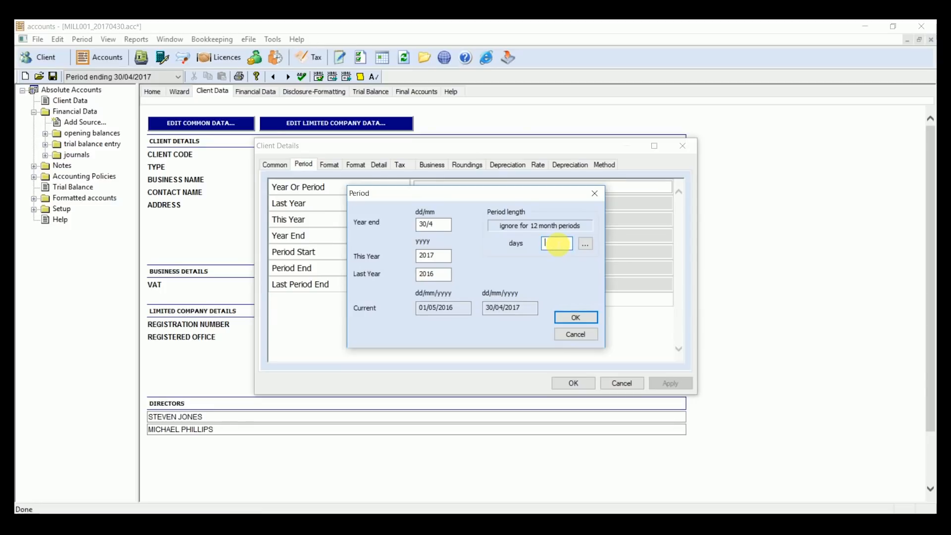
pyautogui.click(574, 316)
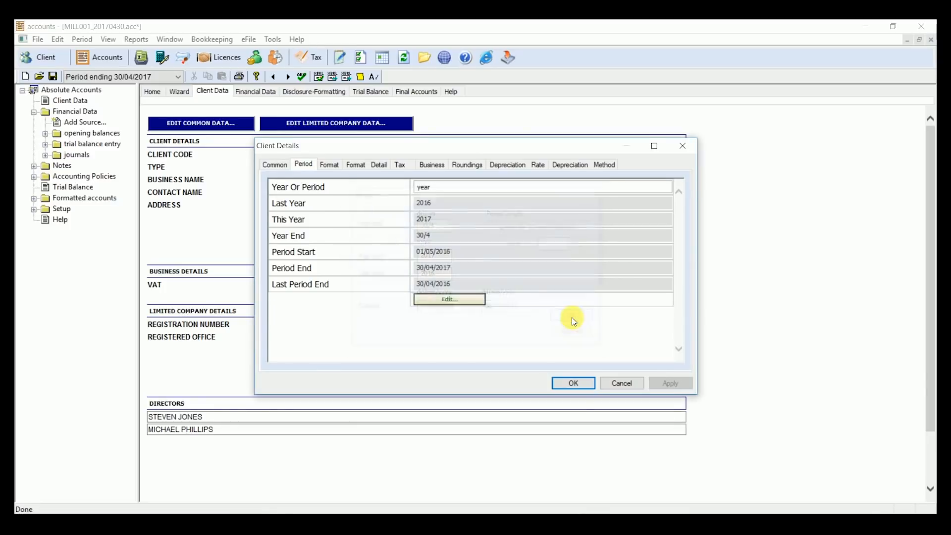
# Step: Check the rounding accounts, depreciation rates and depreciation methods in the client details, and close the details
pyautogui.click(464, 164)
pyautogui.click(458, 189)
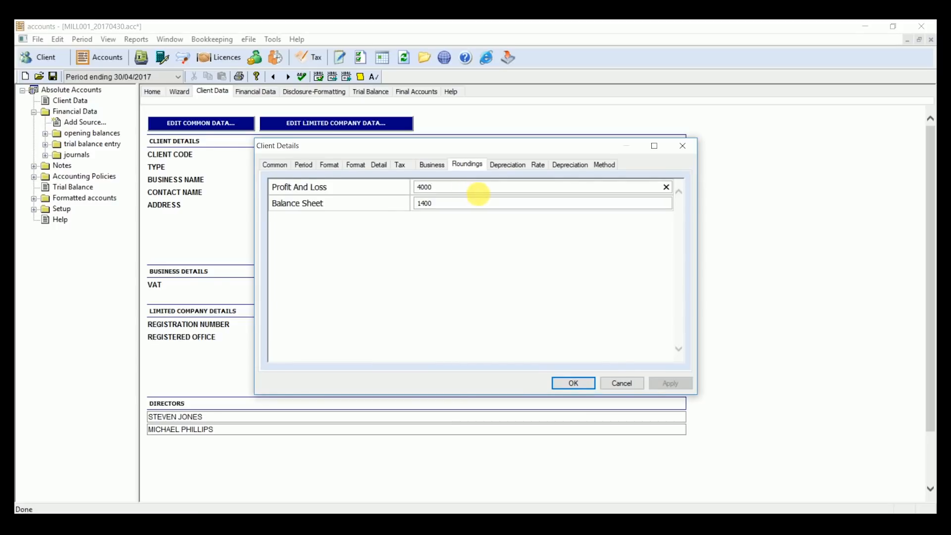
pyautogui.click(512, 165)
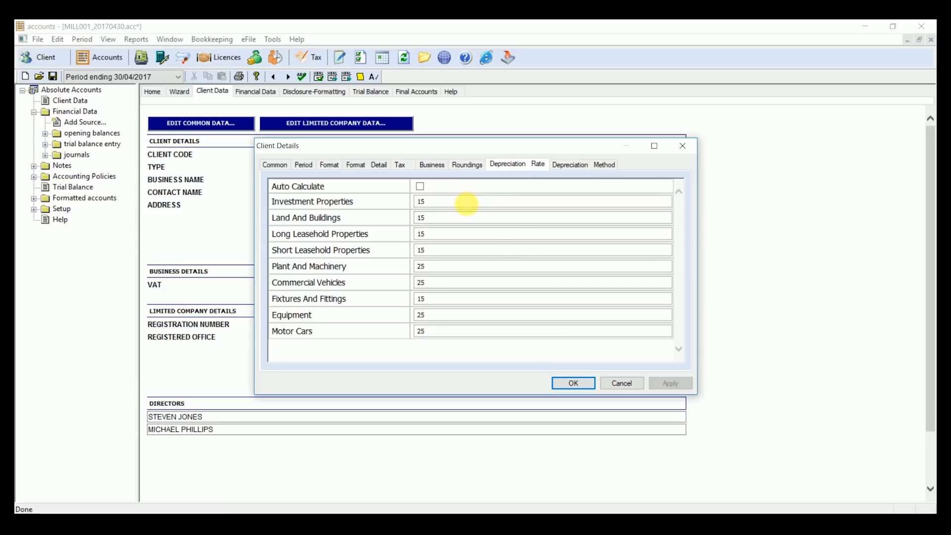
pyautogui.click(562, 165)
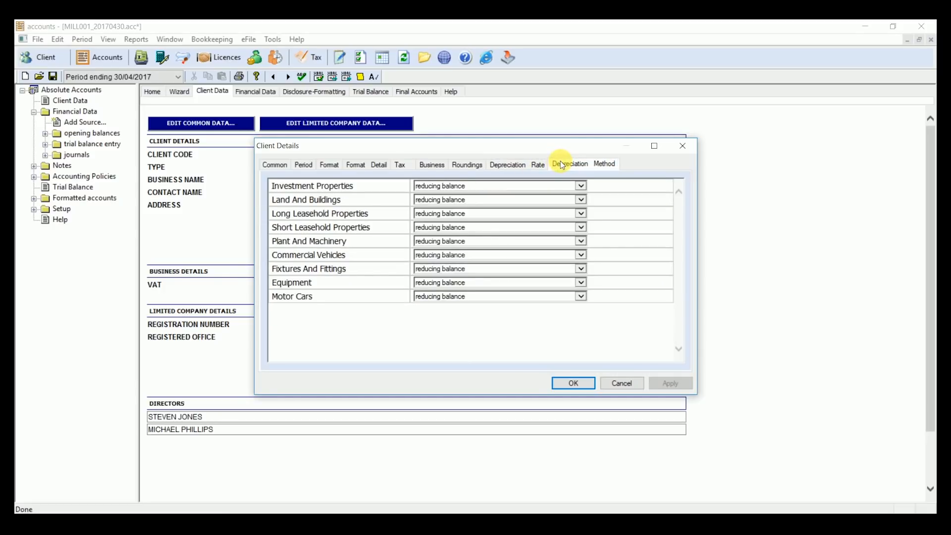
pyautogui.click(575, 384)
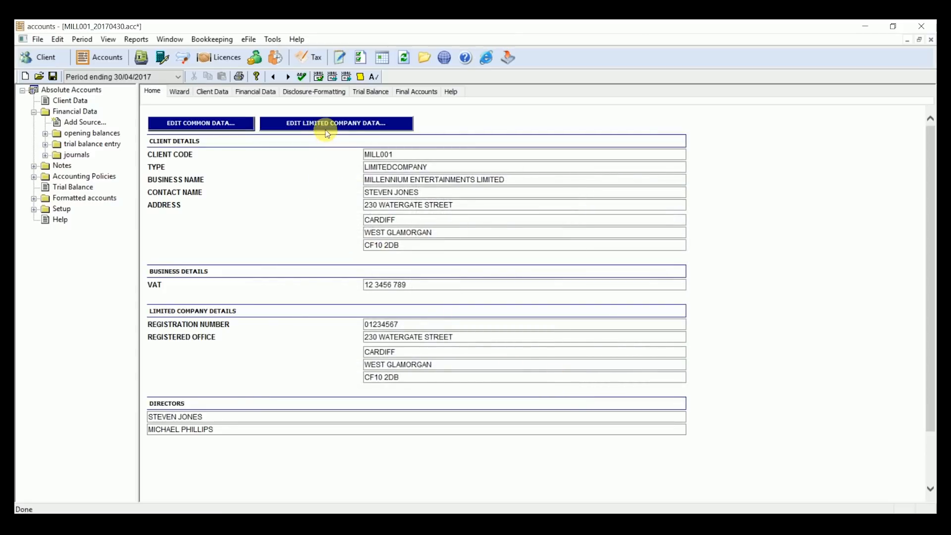
# Step: Examine the limited company data for officers, A shares, directors' report and balance sheet signatories, and close it
pyautogui.click(327, 130)
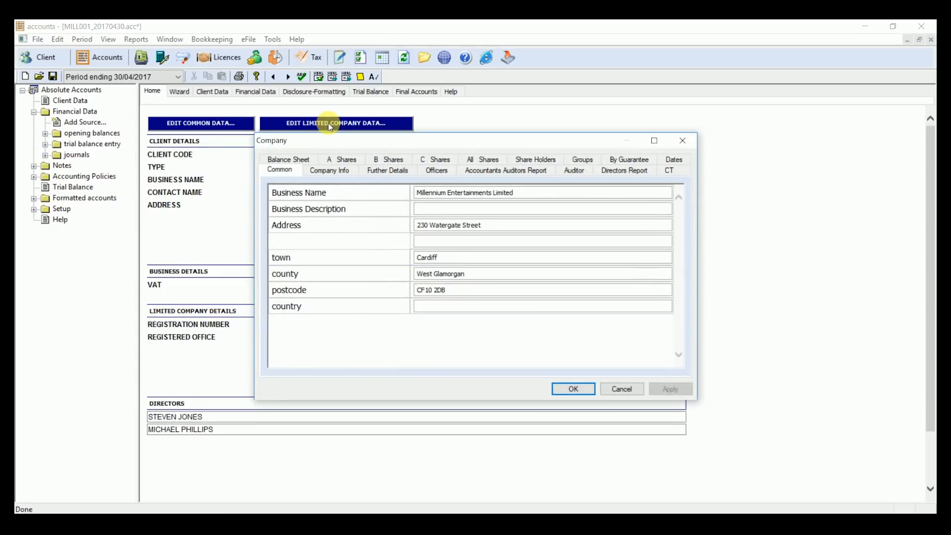
pyautogui.click(438, 172)
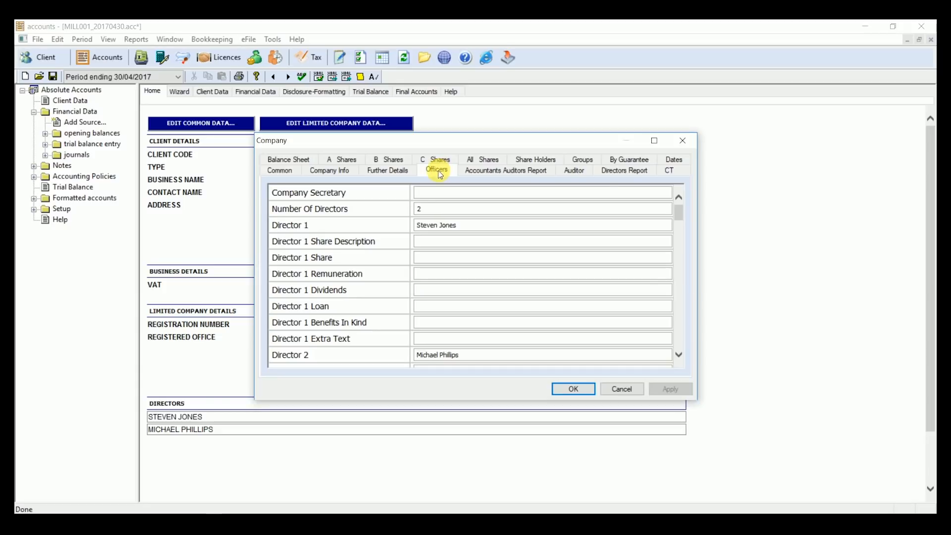
pyautogui.click(346, 159)
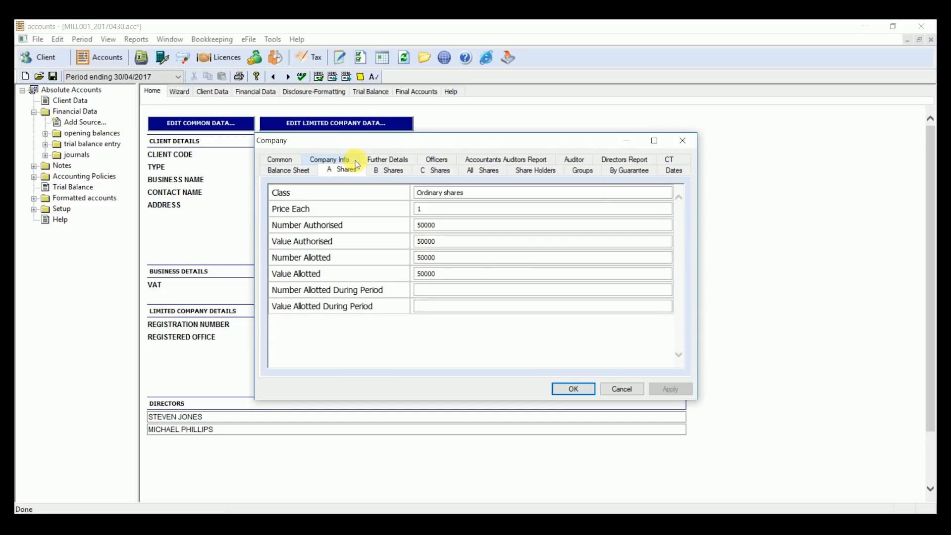
pyautogui.click(617, 161)
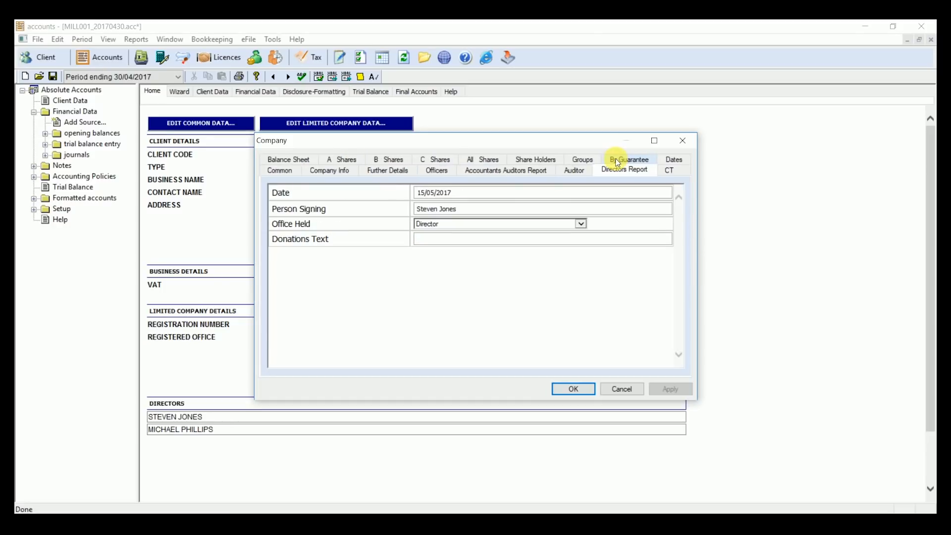
pyautogui.click(495, 194)
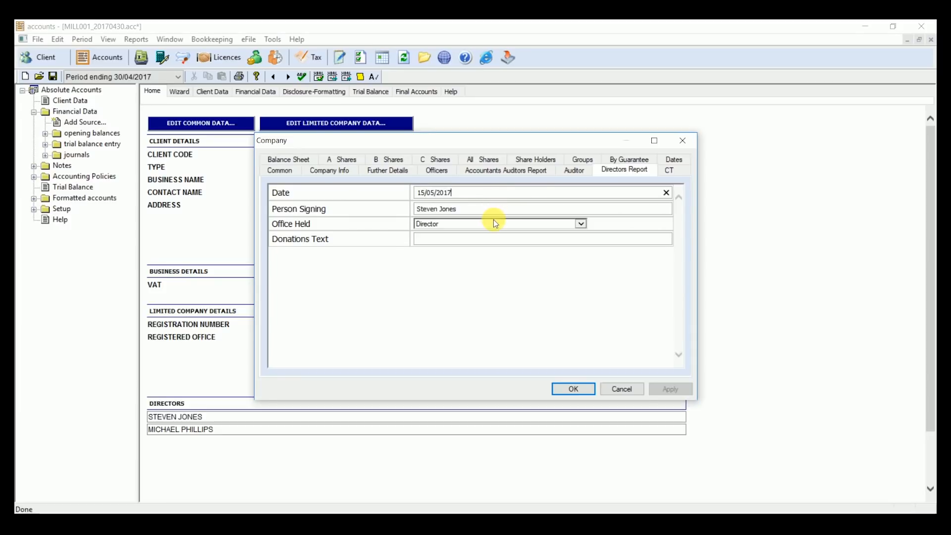
pyautogui.click(314, 160)
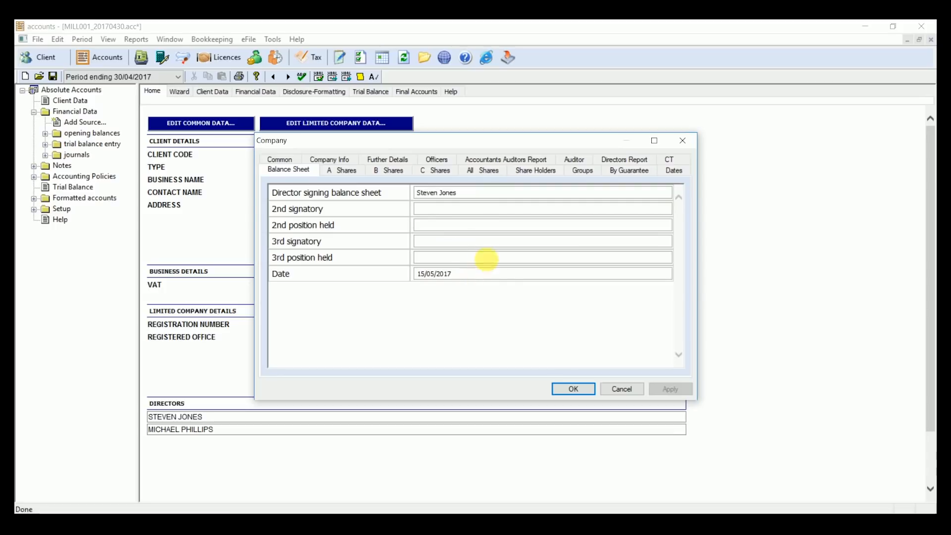
pyautogui.click(572, 389)
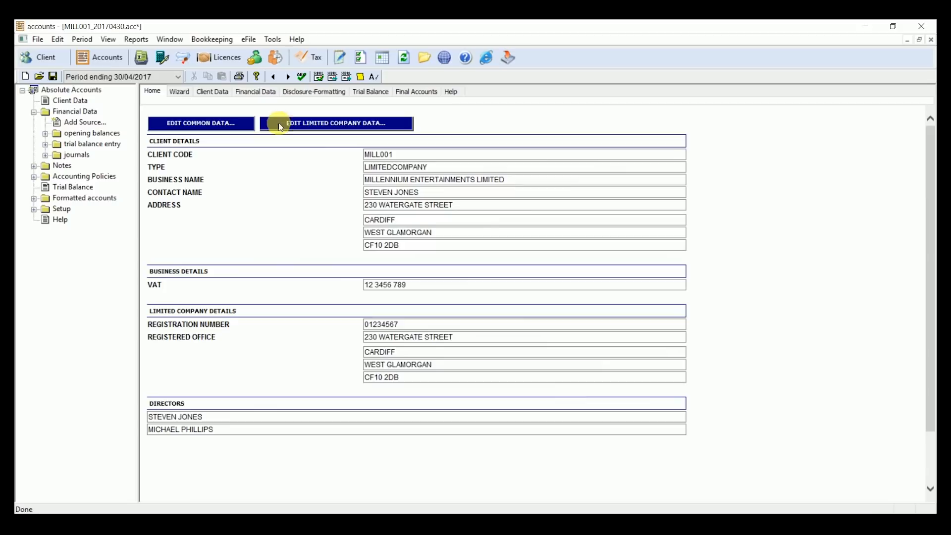
# Step: Add a new trial balance entry data source to the client's financial data
pyautogui.click(262, 95)
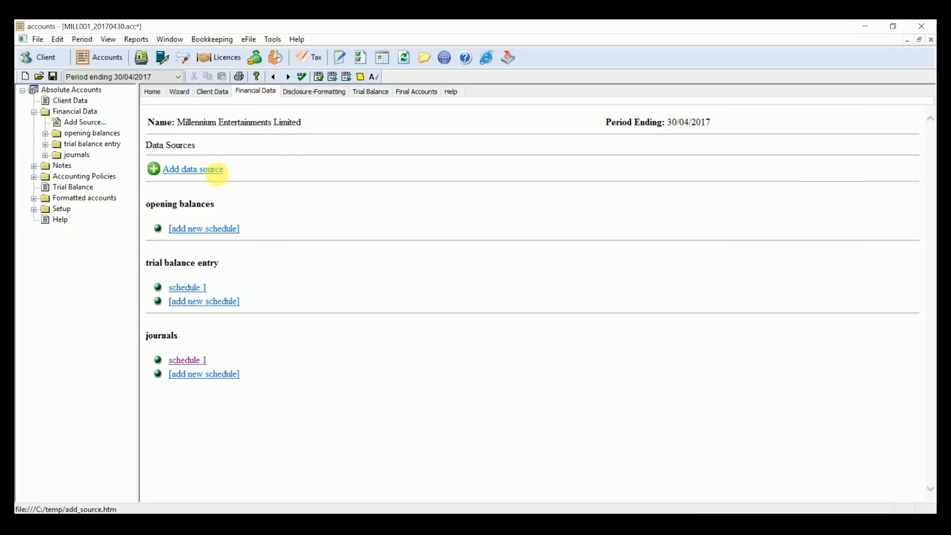
pyautogui.click(220, 175)
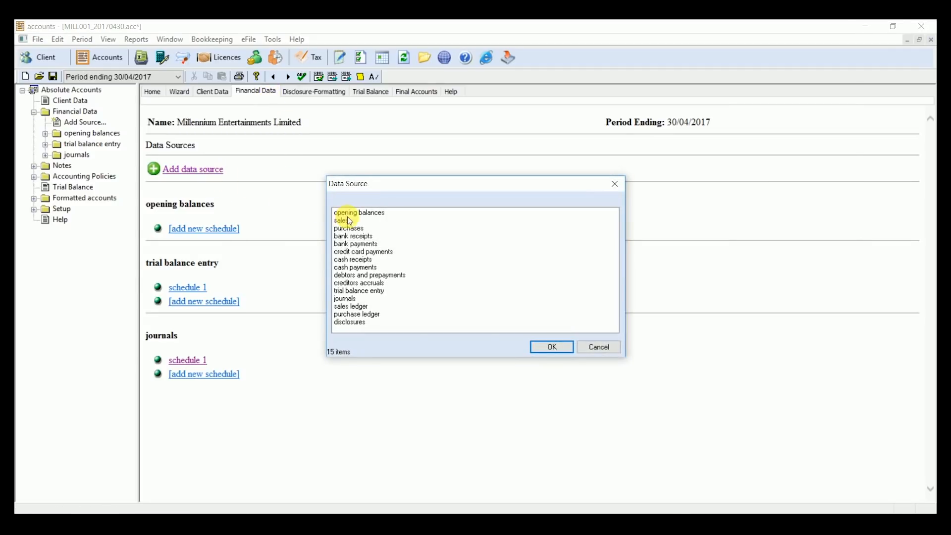
pyautogui.click(372, 291)
pyautogui.click(553, 347)
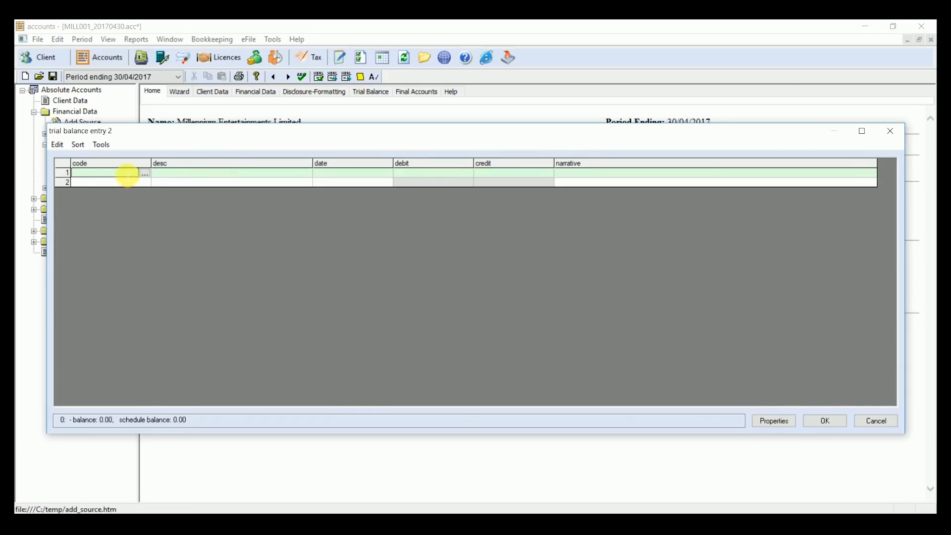
# Step: Enter a Sales line in the trial balance schedule with code 4000 and a credit of 2000
pyautogui.write('4000')
pyautogui.press('Tab')
pyautogui.press('Tab')
pyautogui.press('Tab')
pyautogui.write('2000')
# Step: Enter a Bank account line on the second row with code 1400 and a debit of 2000
pyautogui.click(121, 180)
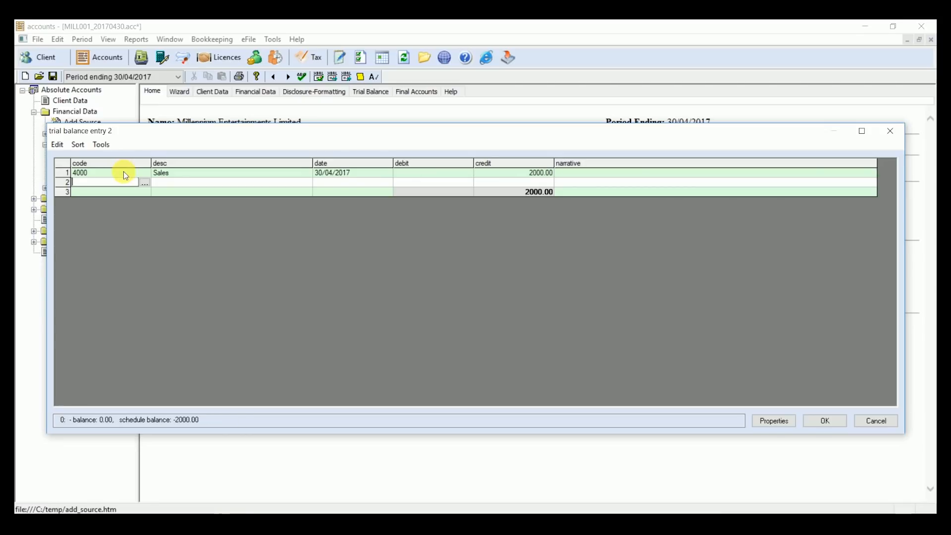
pyautogui.write('1400')
pyautogui.press('Tab')
pyautogui.press('Tab')
pyautogui.press('Tab')
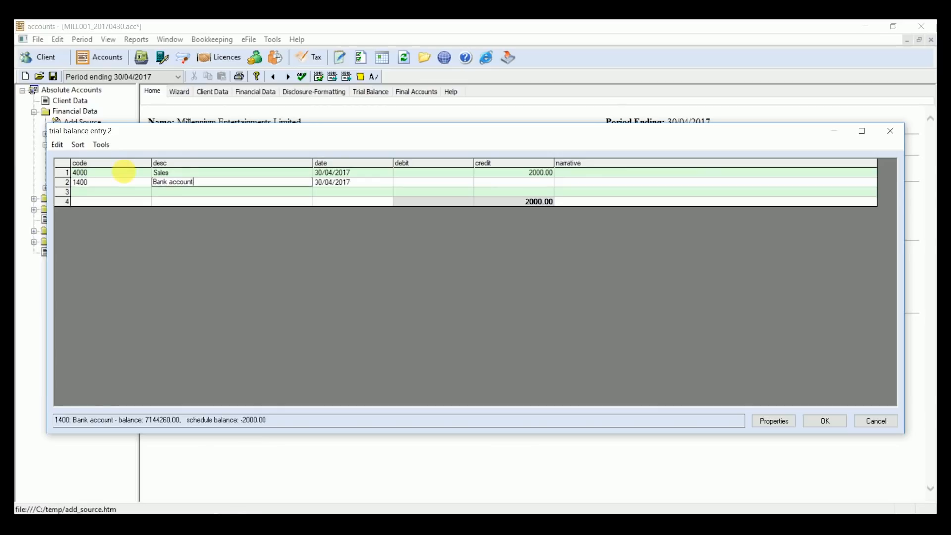
pyautogui.write('2000')
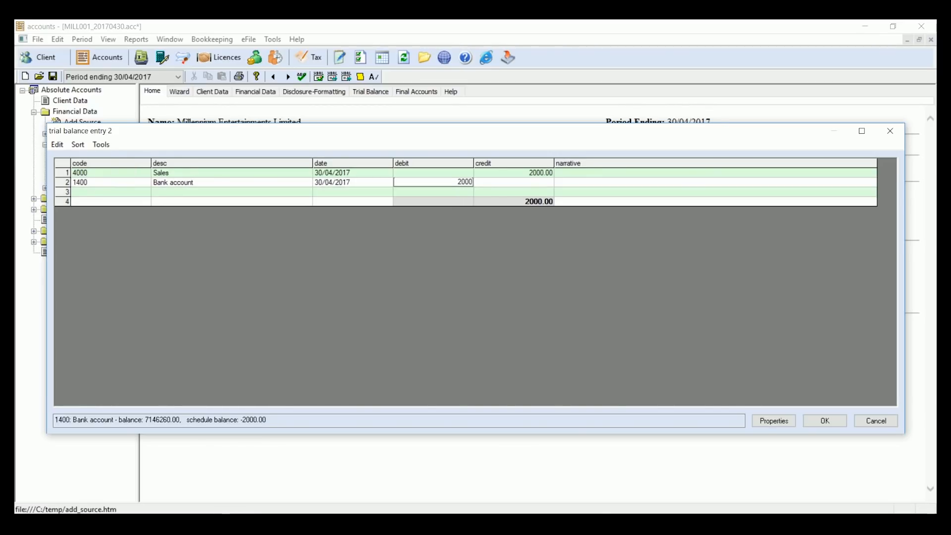
# Step: Check the account details of Sales code 4000 without changing them, and save the trial balance entry
pyautogui.press('Tab')
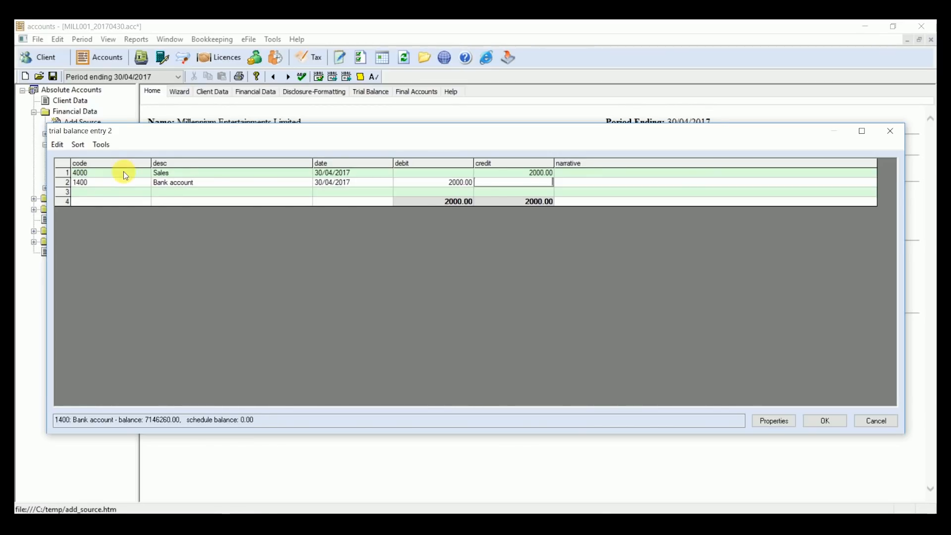
pyautogui.click(124, 174)
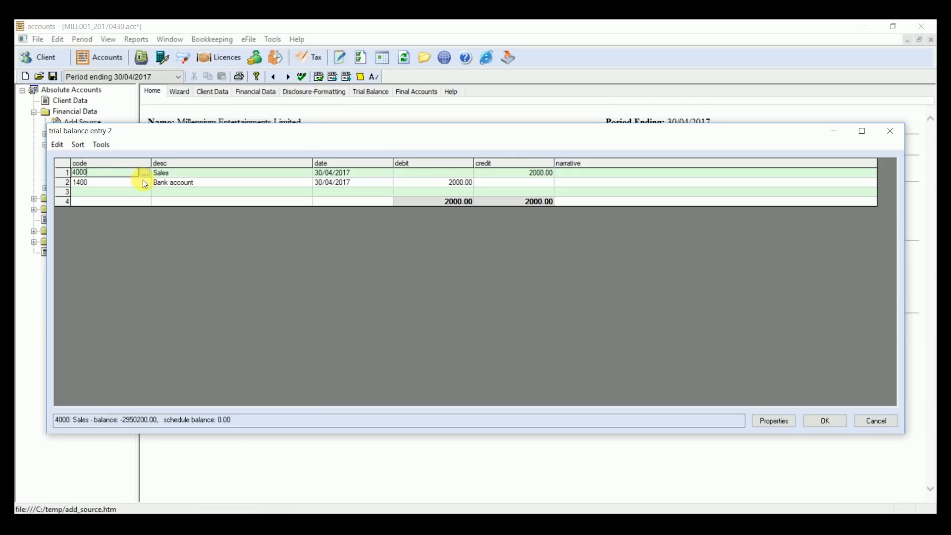
pyautogui.click(144, 173)
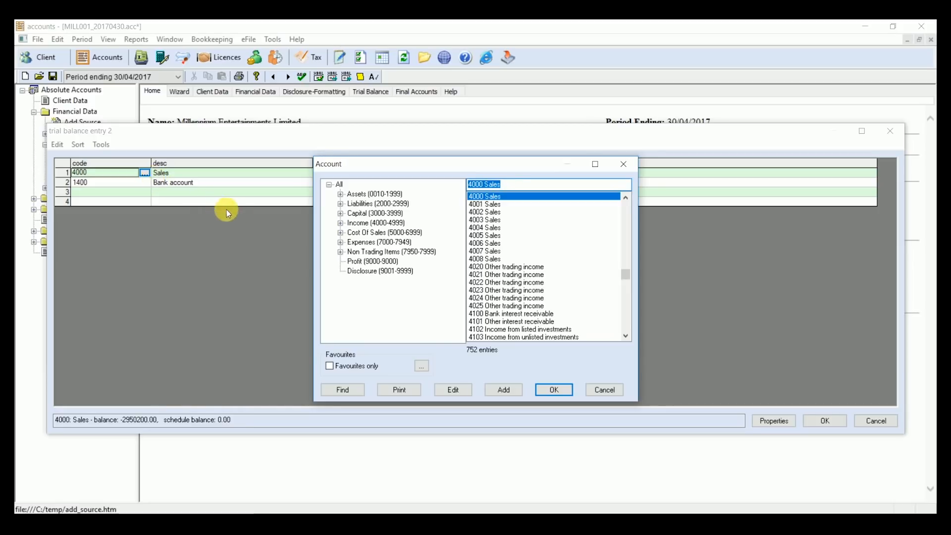
pyautogui.click(459, 391)
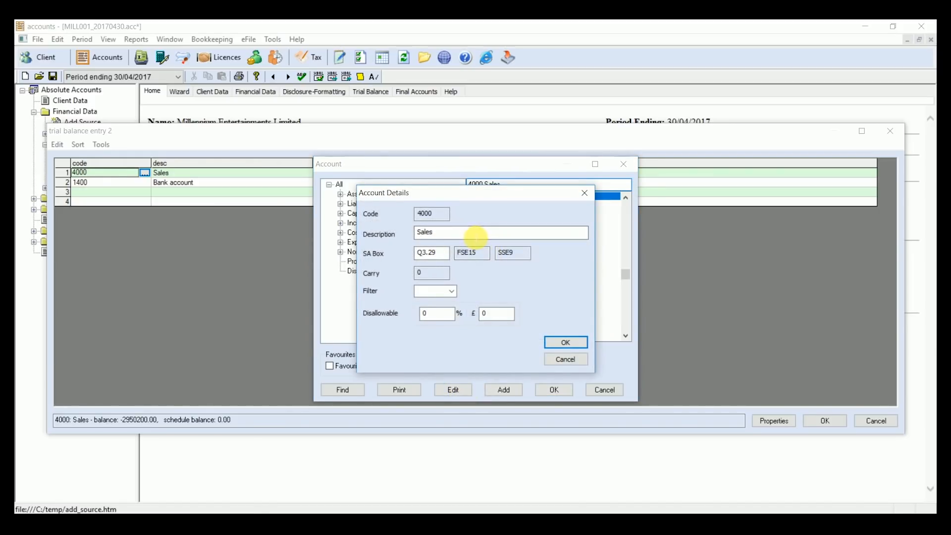
pyautogui.click(571, 364)
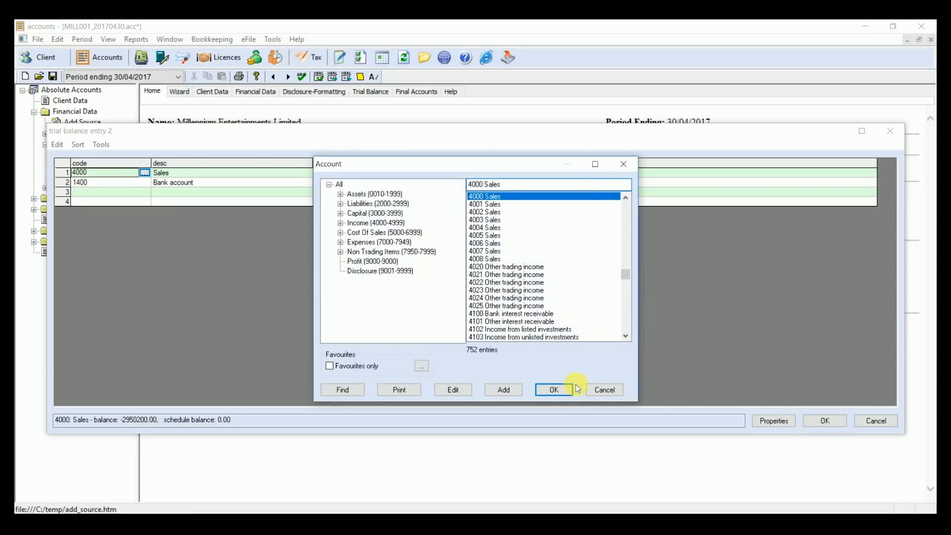
pyautogui.click(588, 391)
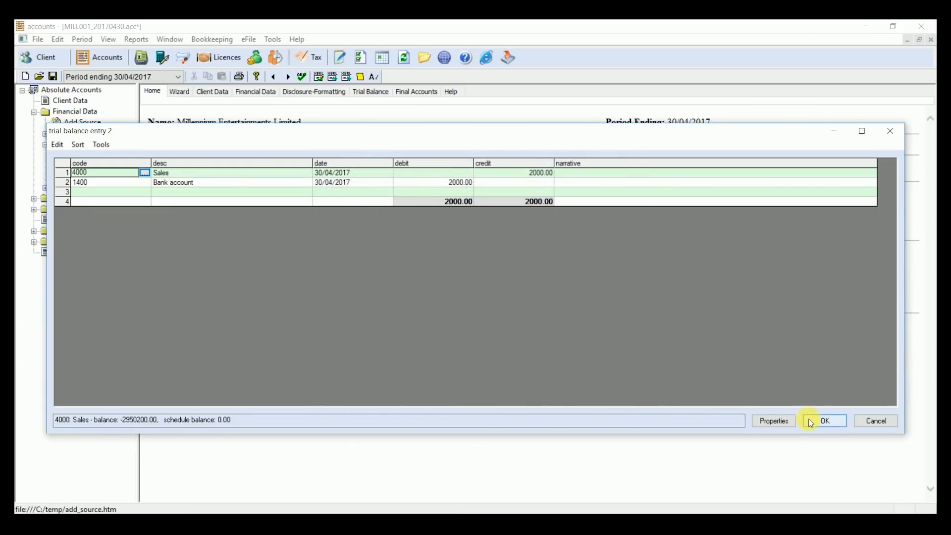
pyautogui.click(812, 420)
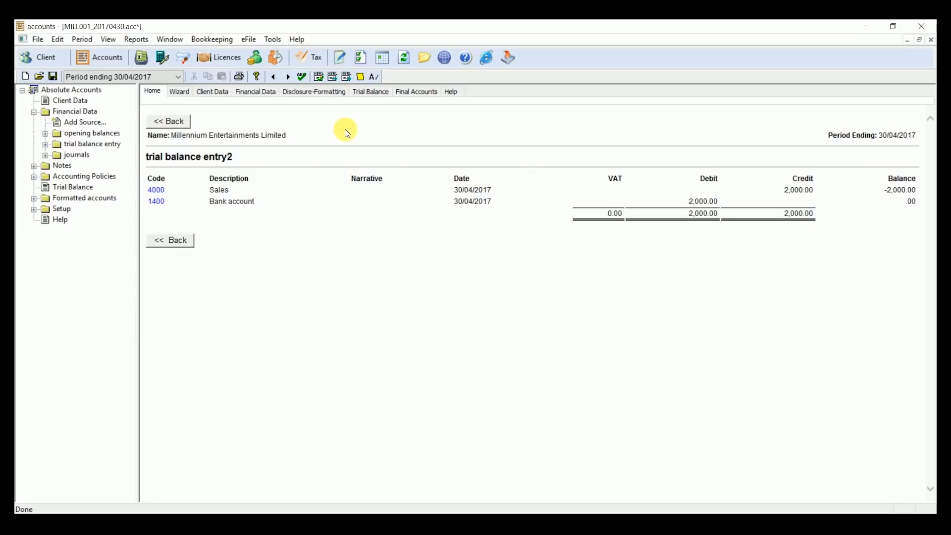
# Step: Trace the Trade debtors balance from the trial balance to its source entry, and return to the trial balance
pyautogui.click(366, 92)
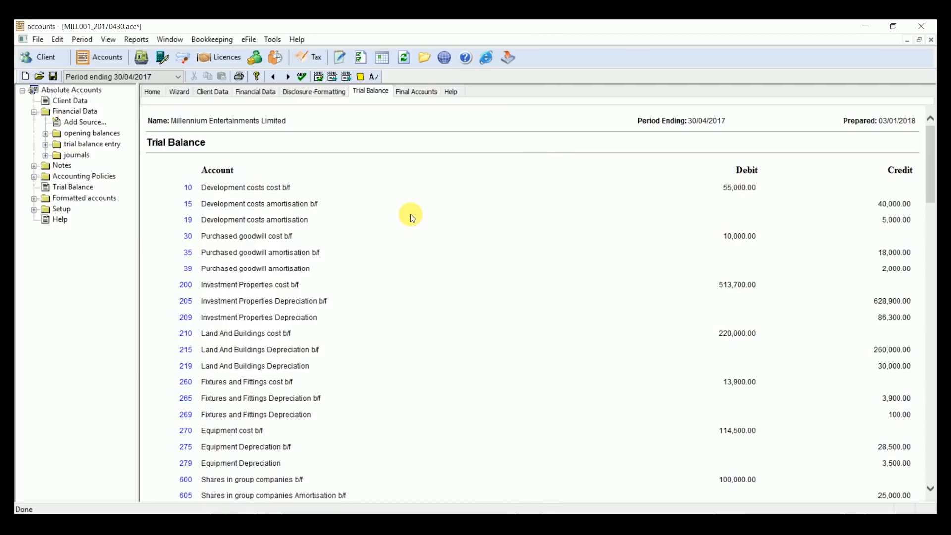
pyautogui.scroll(-5, 410, 213)
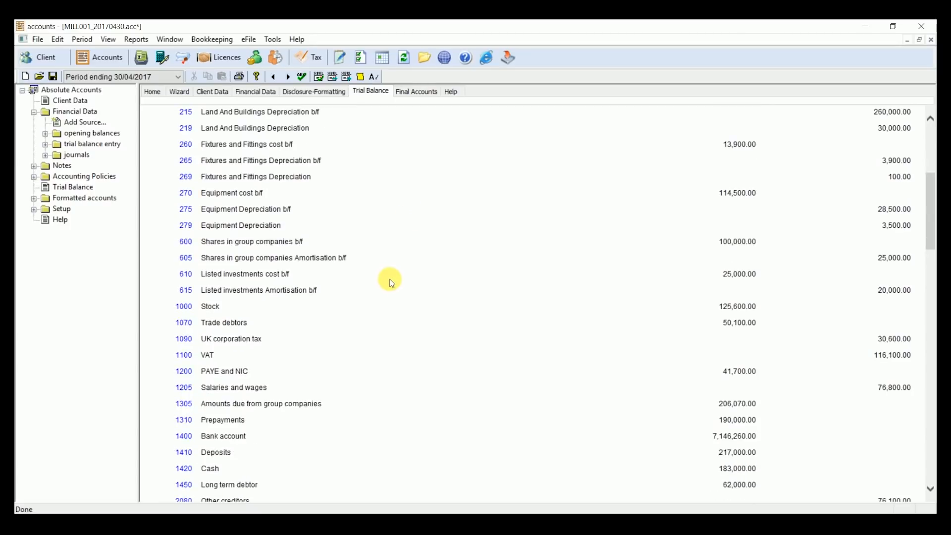
pyautogui.click(187, 324)
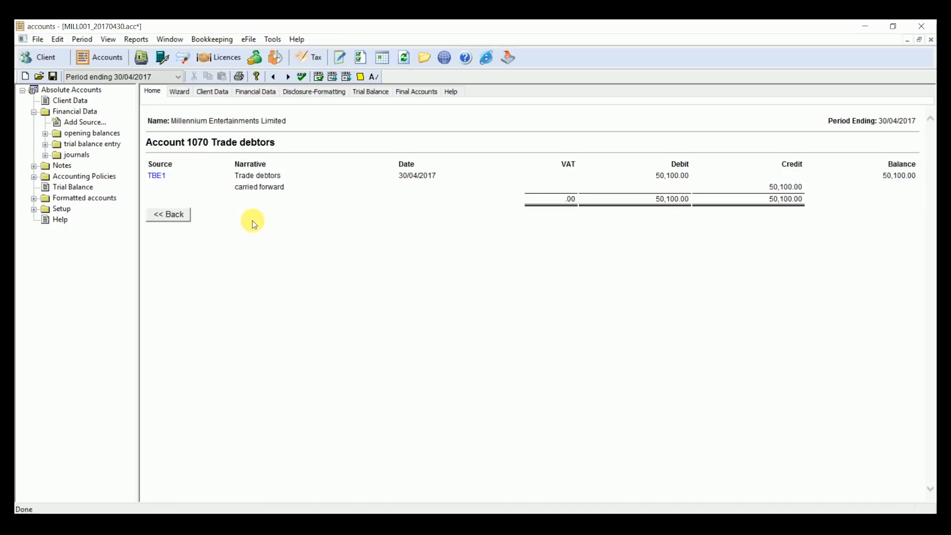
pyautogui.click(156, 176)
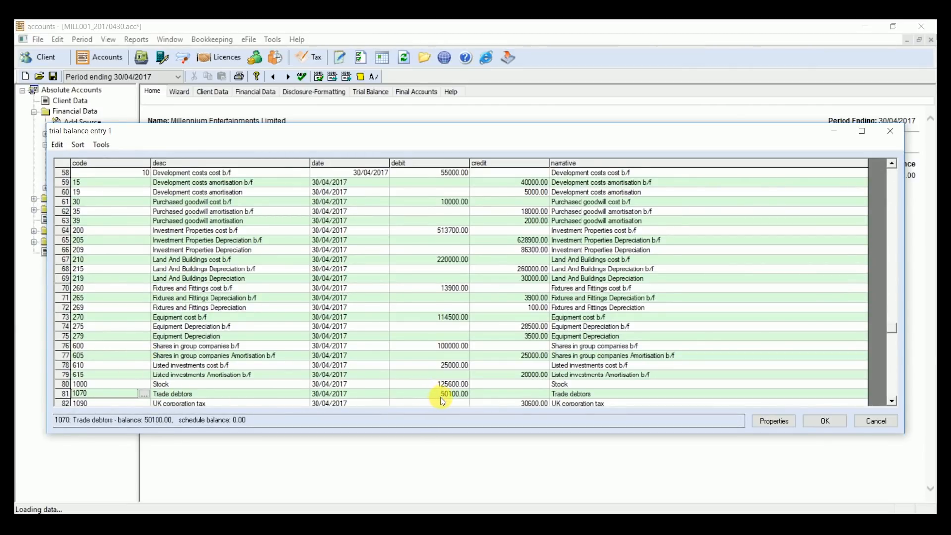
pyautogui.click(825, 421)
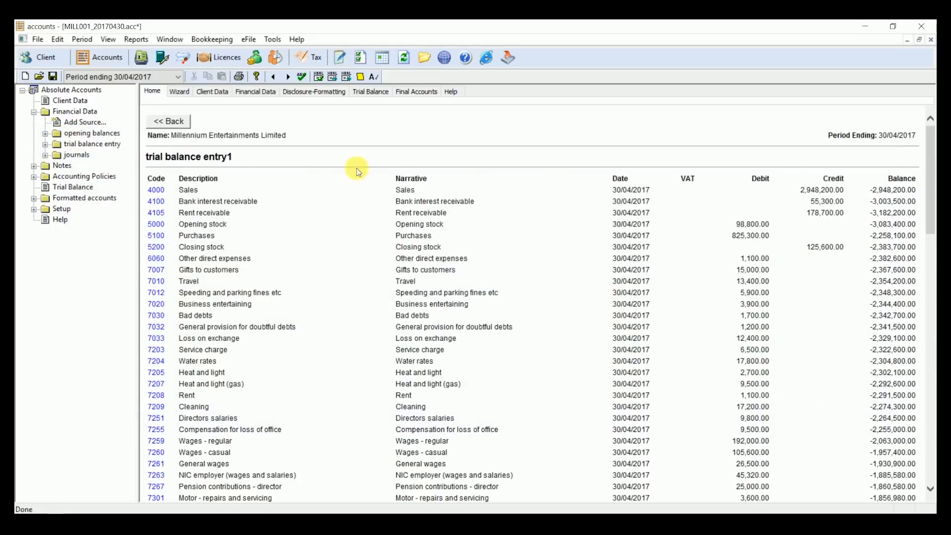
pyautogui.click(366, 92)
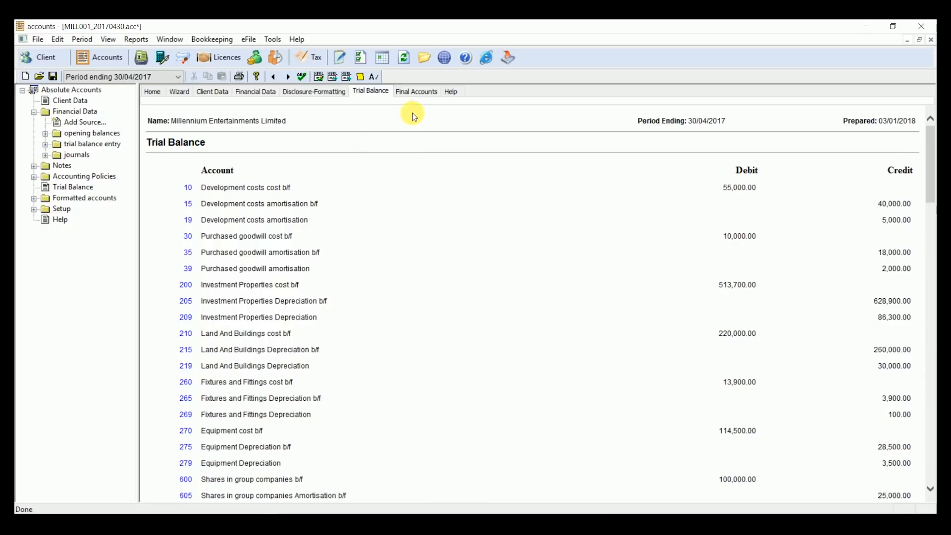
# Step: Produce the Full Accounts, review them as far as the Statement of Comprehensive Income, and view the disclosure and formatting options
pyautogui.click(415, 93)
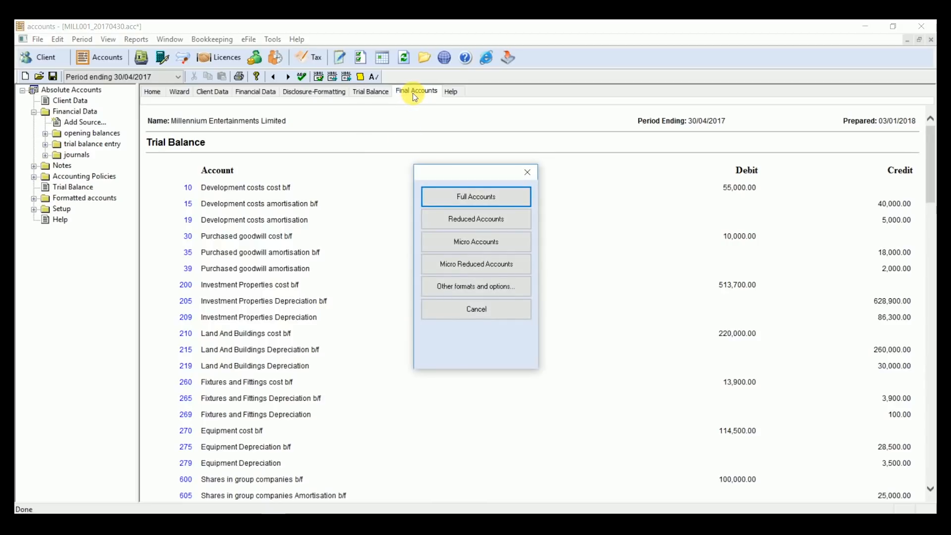
pyautogui.click(450, 197)
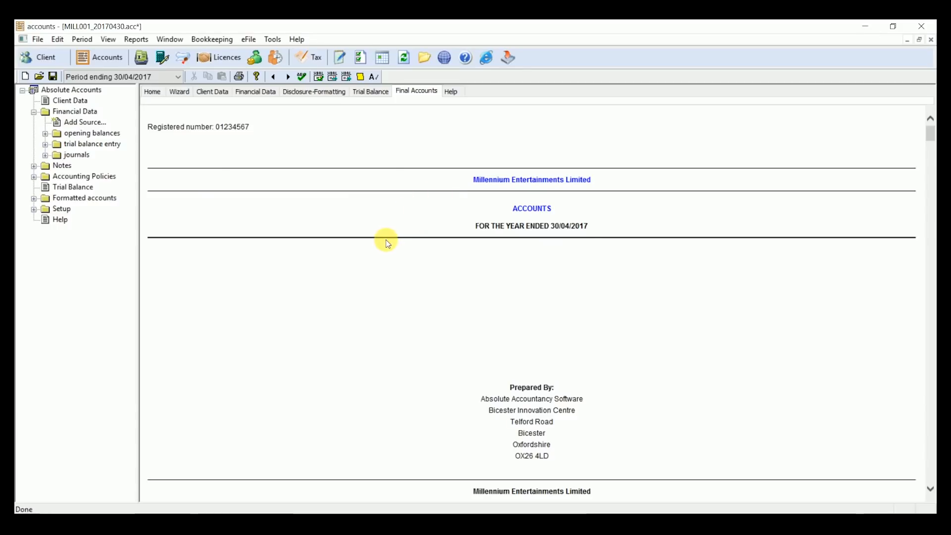
pyautogui.scroll(-4, 385, 240)
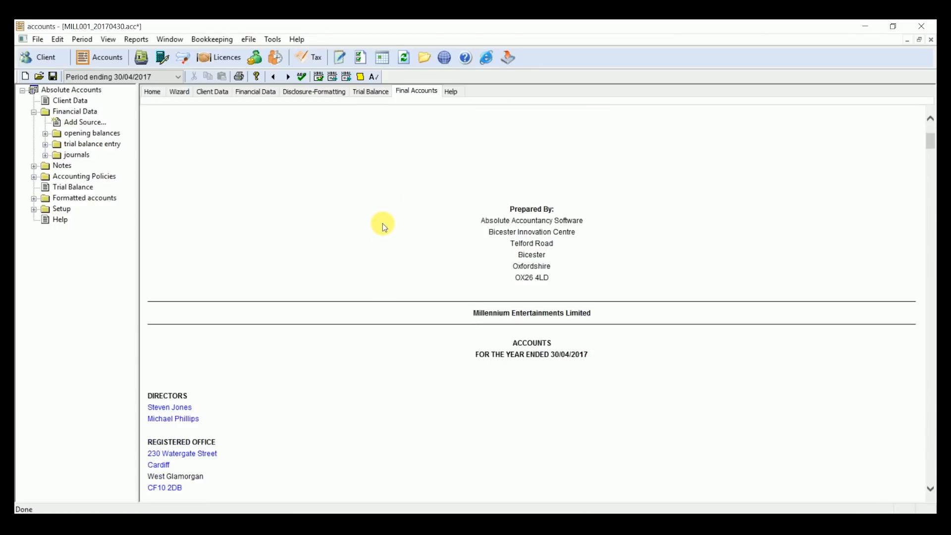
pyautogui.scroll(-8, 383, 226)
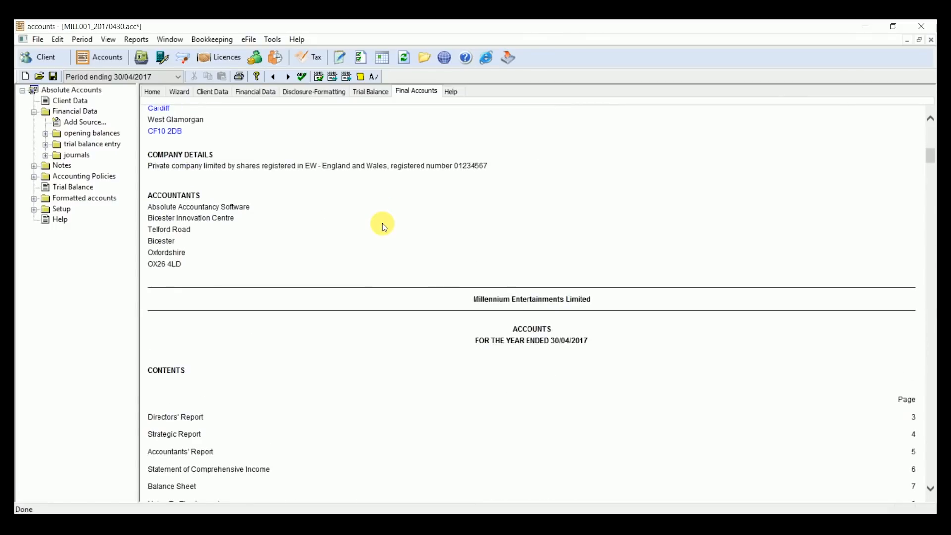
pyautogui.scroll(-9, 382, 224)
pyautogui.scroll(-7, 382, 224)
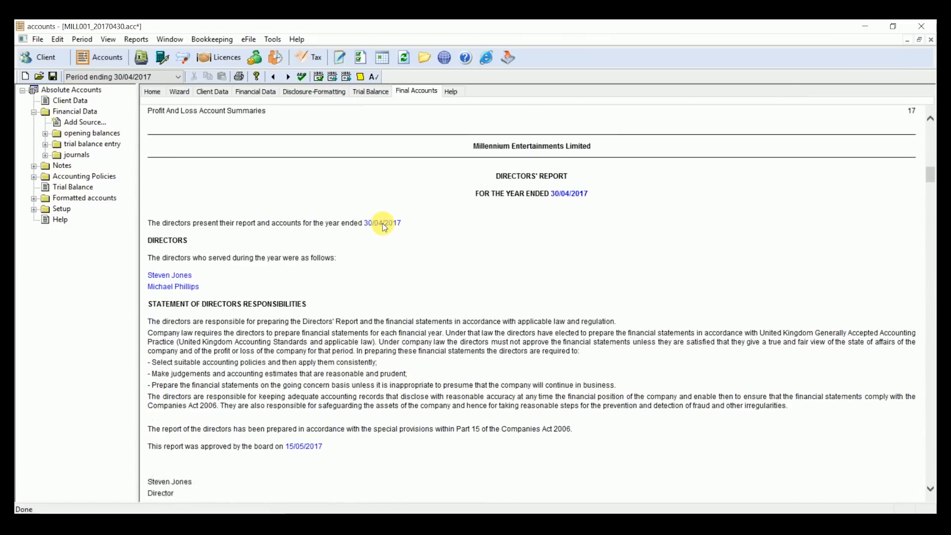
pyautogui.scroll(-10, 382, 223)
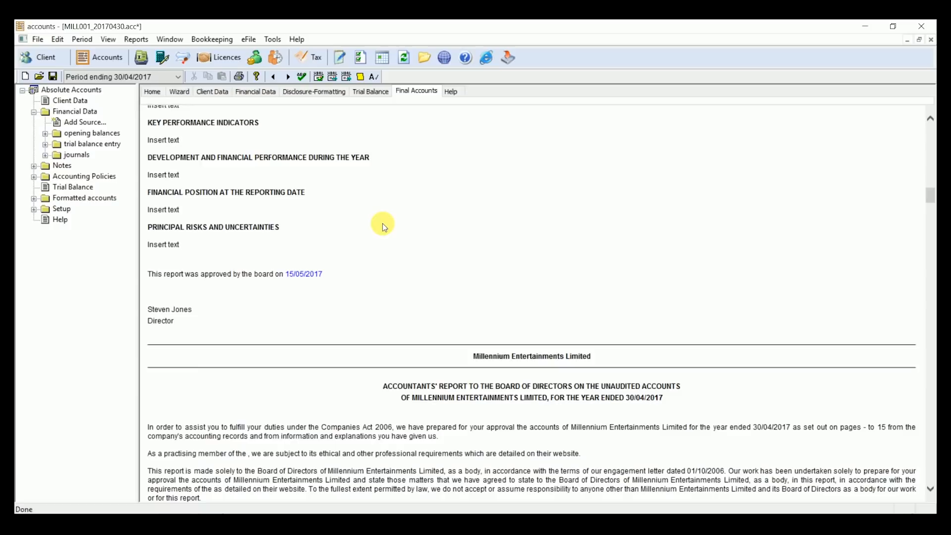
pyautogui.scroll(-3, 382, 224)
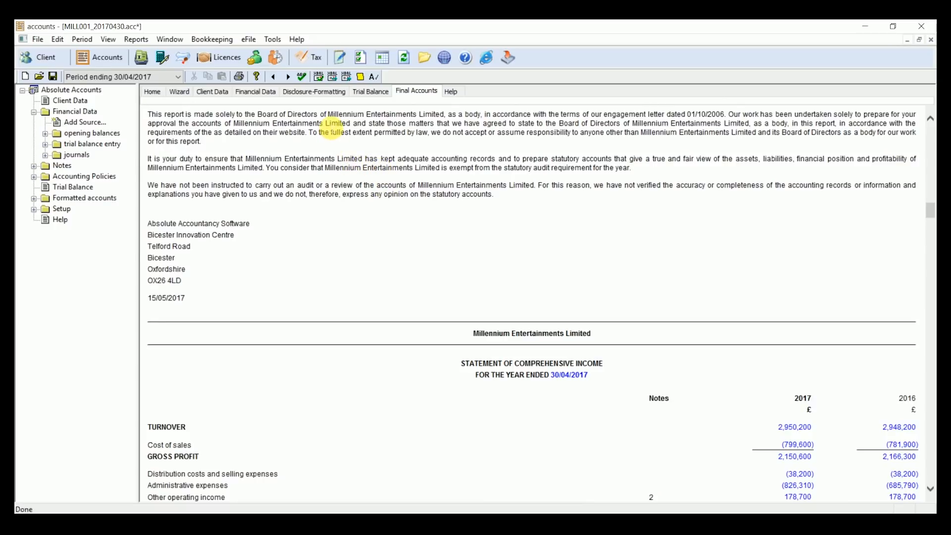
pyautogui.click(323, 94)
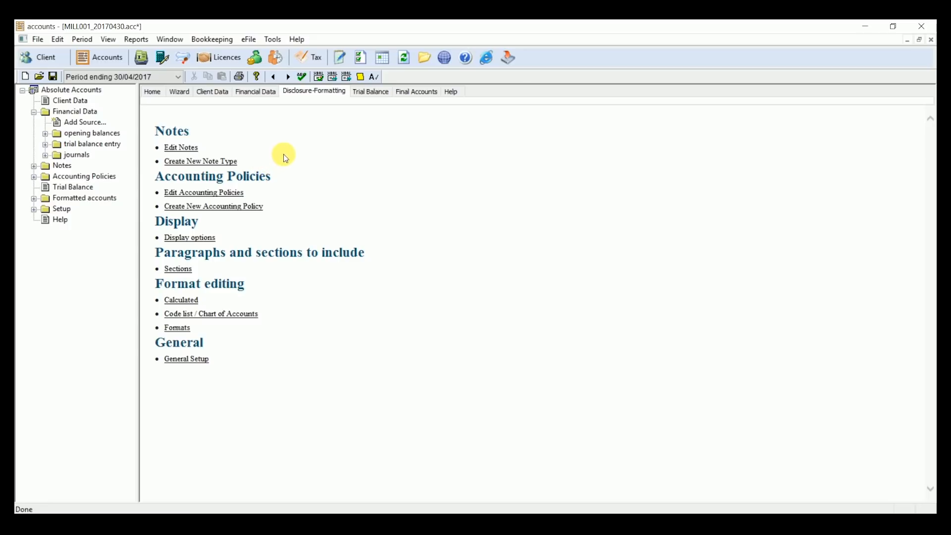
# Step: Produce the Reduced Accounts and review the company information and contents pages
pyautogui.click(399, 94)
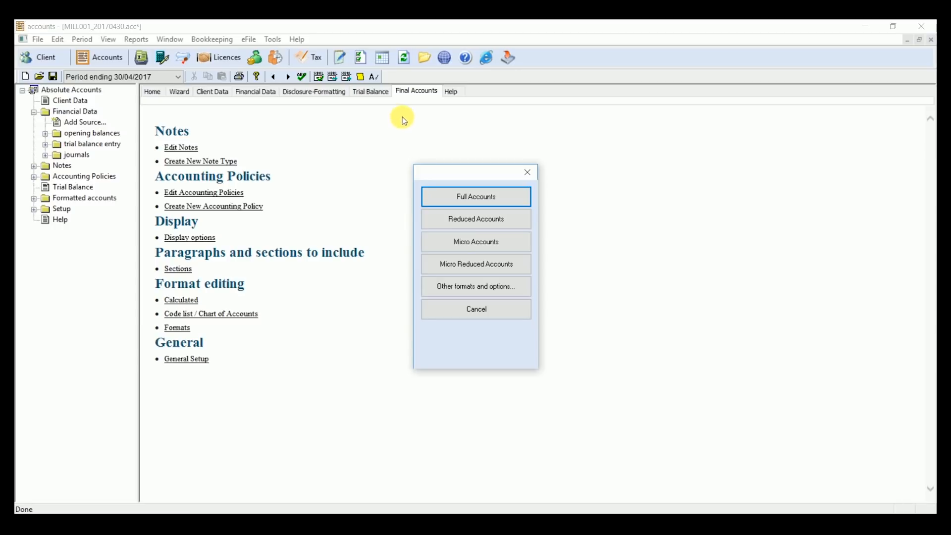
pyautogui.click(468, 220)
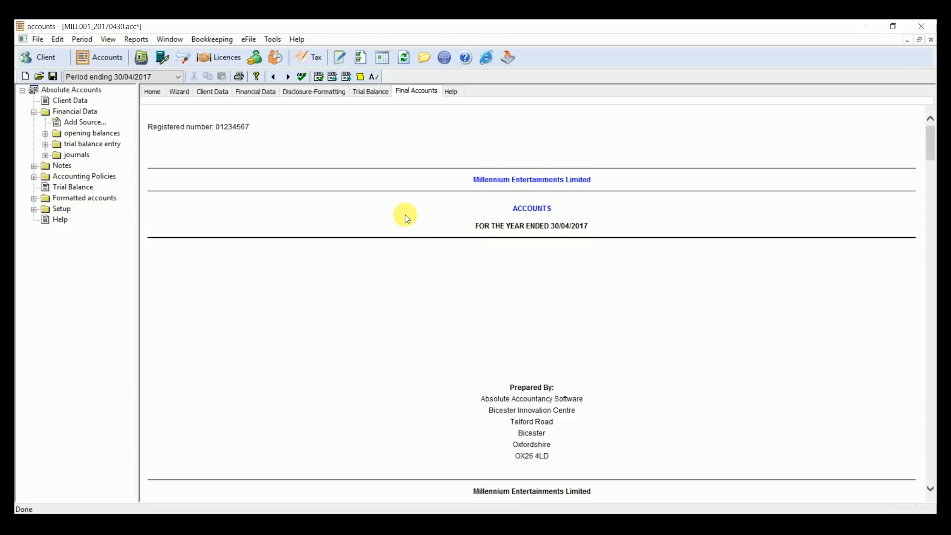
pyautogui.scroll(-5, 408, 223)
pyautogui.scroll(-4, 405, 216)
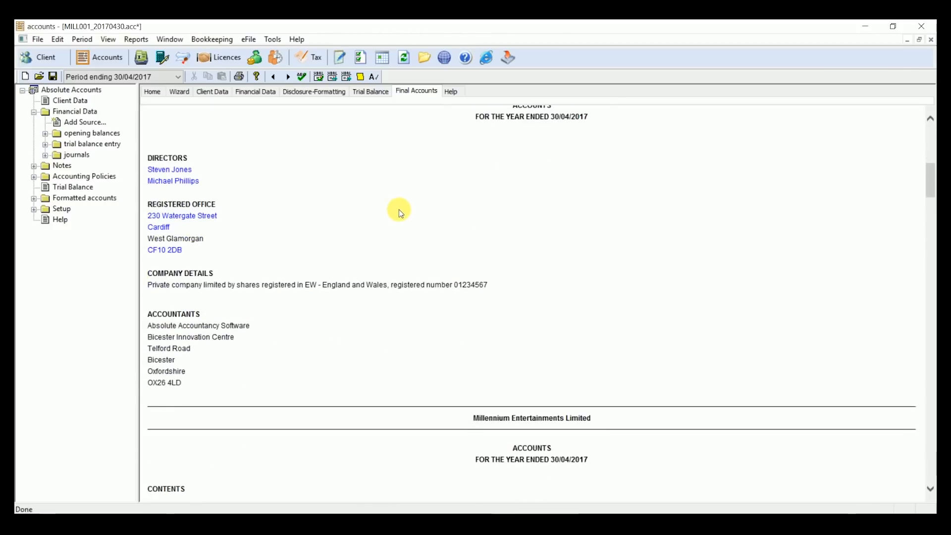
pyautogui.scroll(-2, 394, 203)
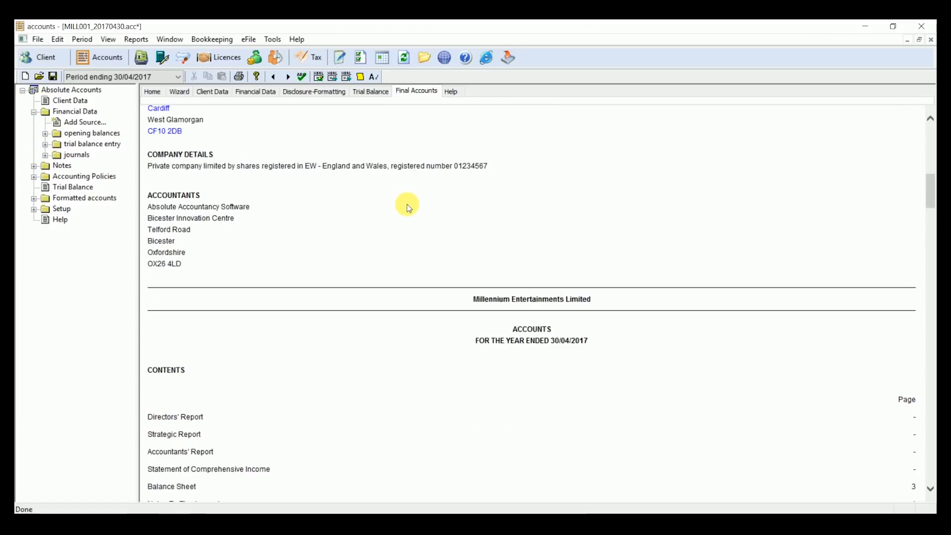
# Step: Transmit the accounts to Companies House as XBRL with the stored login details, and view the eFile response options
pyautogui.click(248, 40)
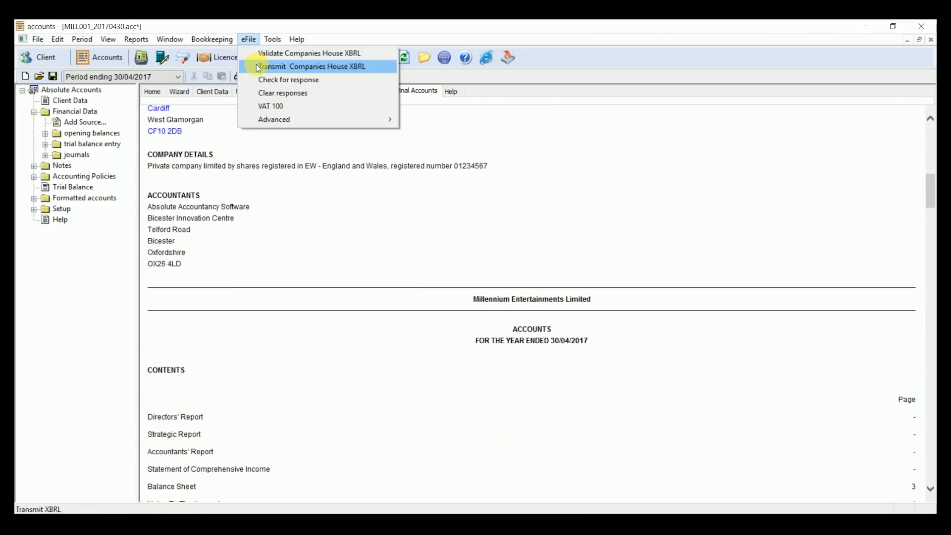
pyautogui.click(256, 64)
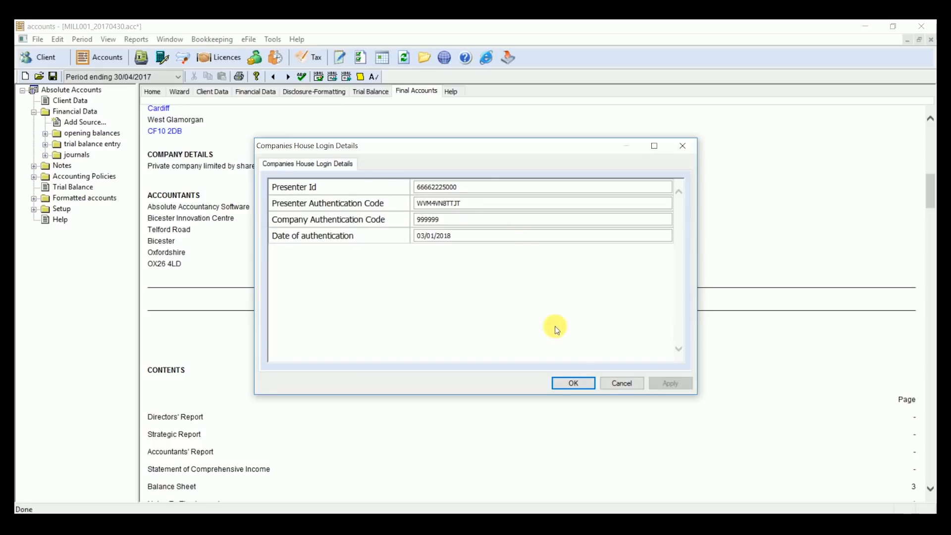
pyautogui.click(573, 382)
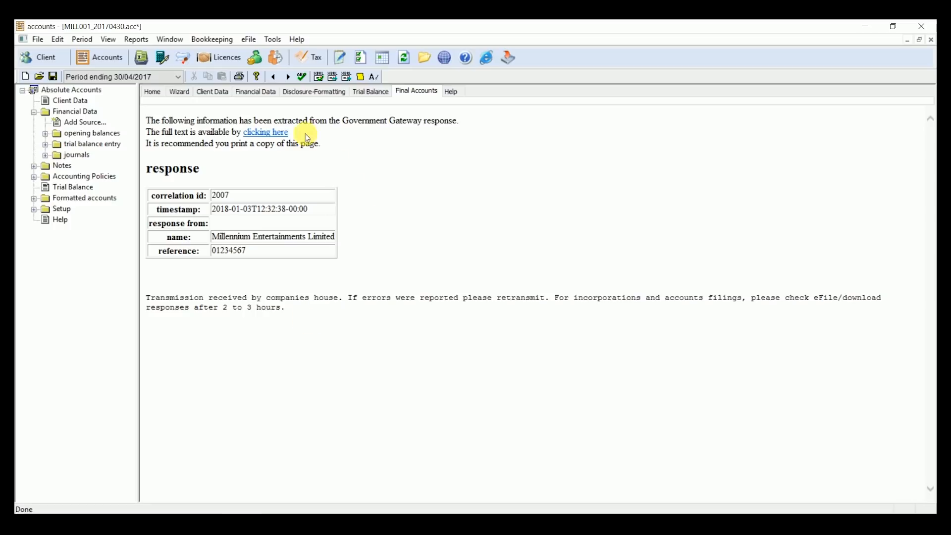
pyautogui.click(248, 41)
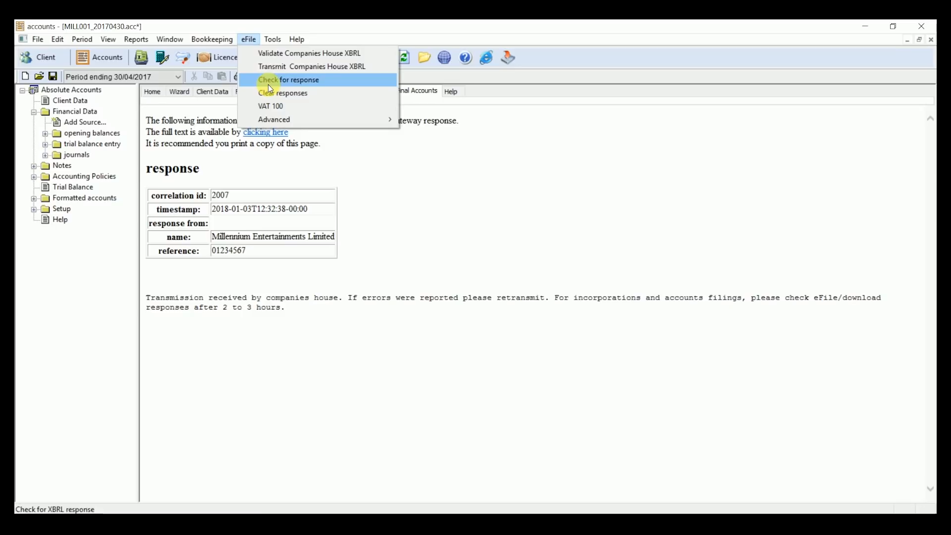
pyautogui.click(425, 219)
# Step: Display the trial balance and produce the Full Accounts again
pyautogui.click(375, 95)
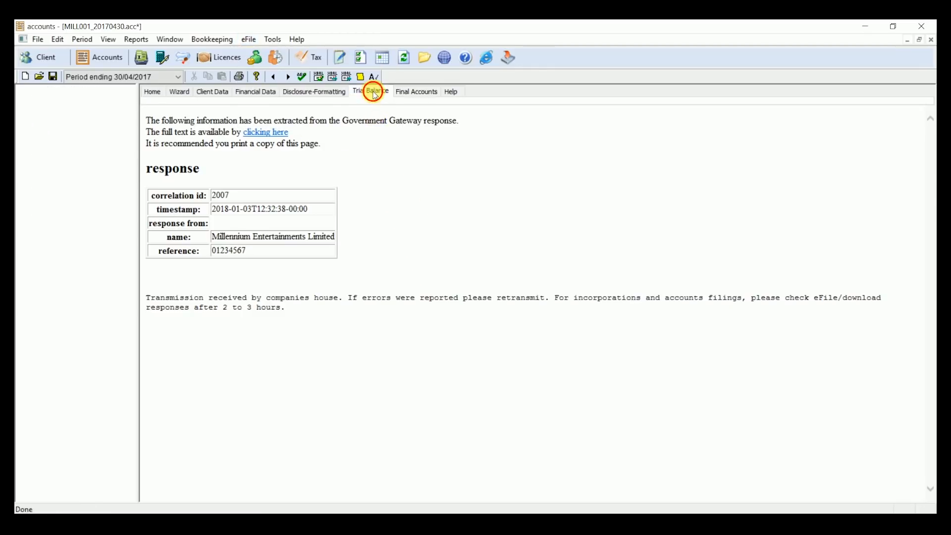
pyautogui.click(413, 91)
pyautogui.click(460, 198)
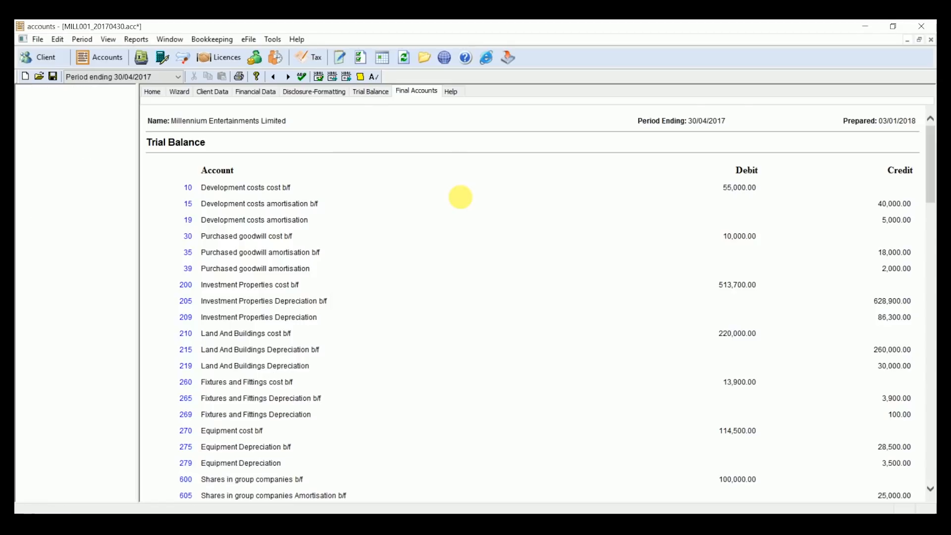
# Step: Start the tax return from the accounts, accept the capital allowance pools and adjusted profit, and claim tax relief on the charitable donations
pyautogui.click(303, 57)
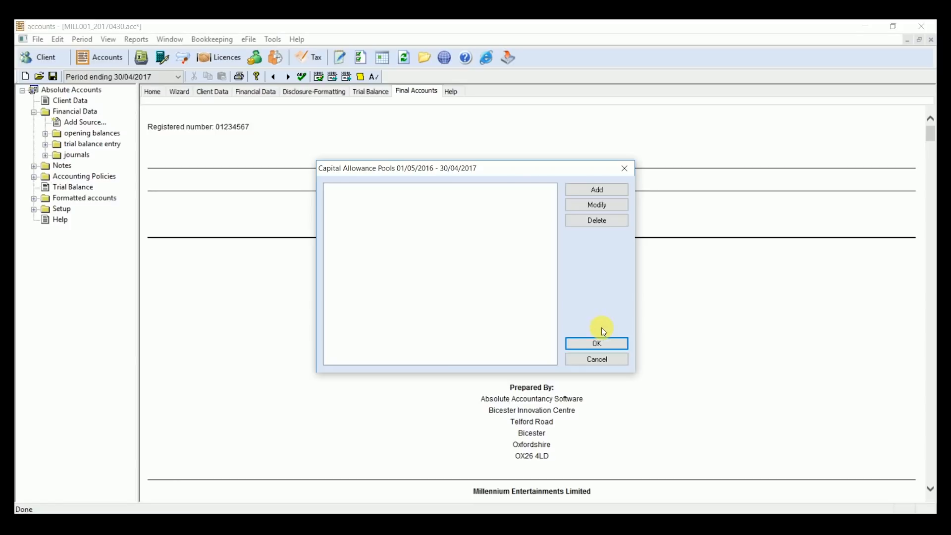
pyautogui.click(601, 341)
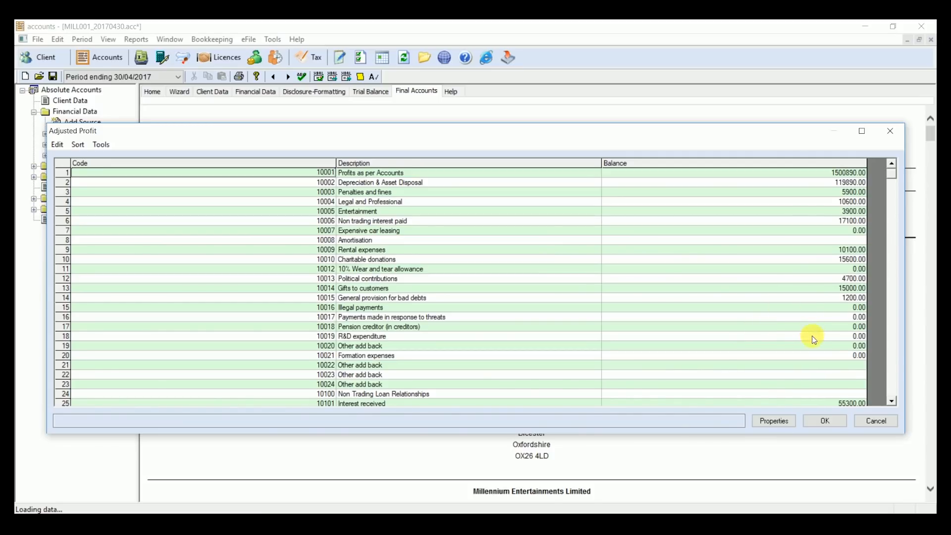
pyautogui.click(827, 420)
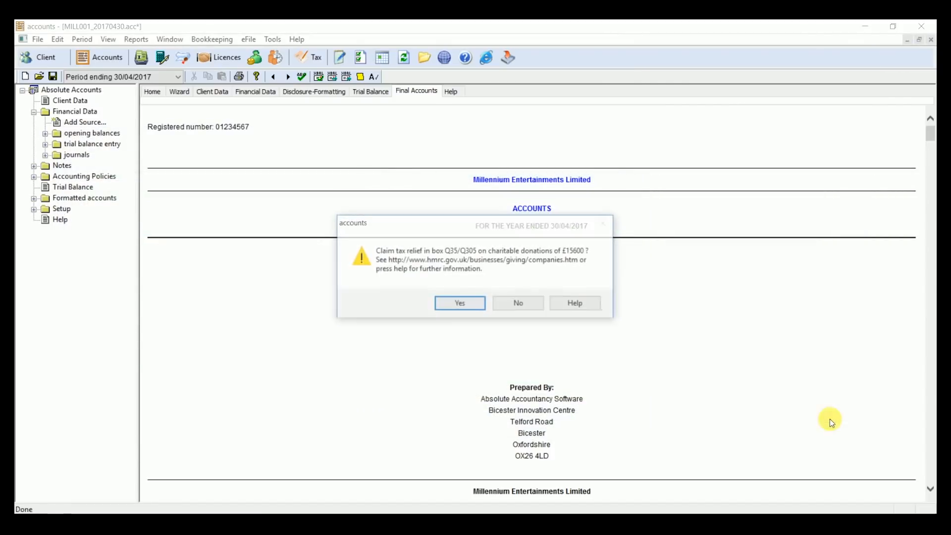
pyautogui.click(480, 305)
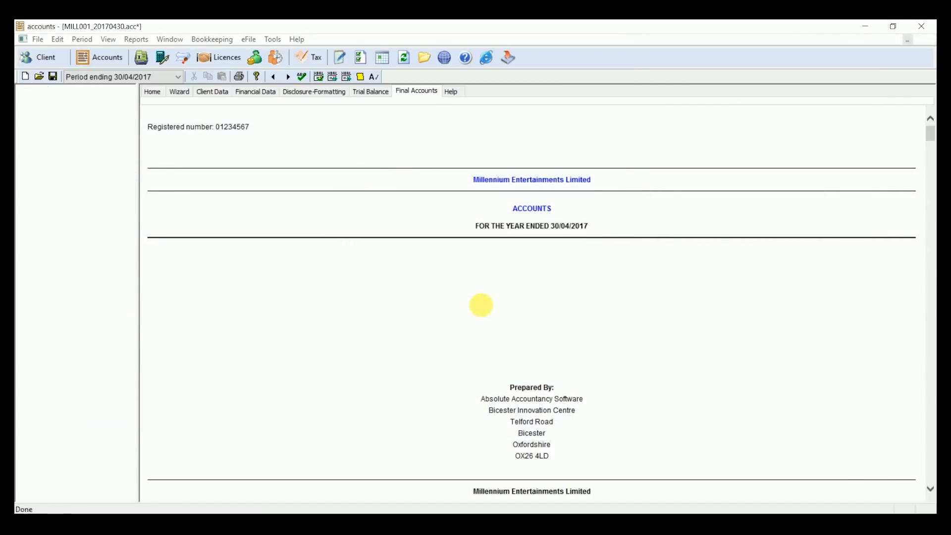
# Step: Open the CT600 return for Millennium Entertainments Limited from the accounts and review its company information, return period and income pages
pyautogui.click(445, 211)
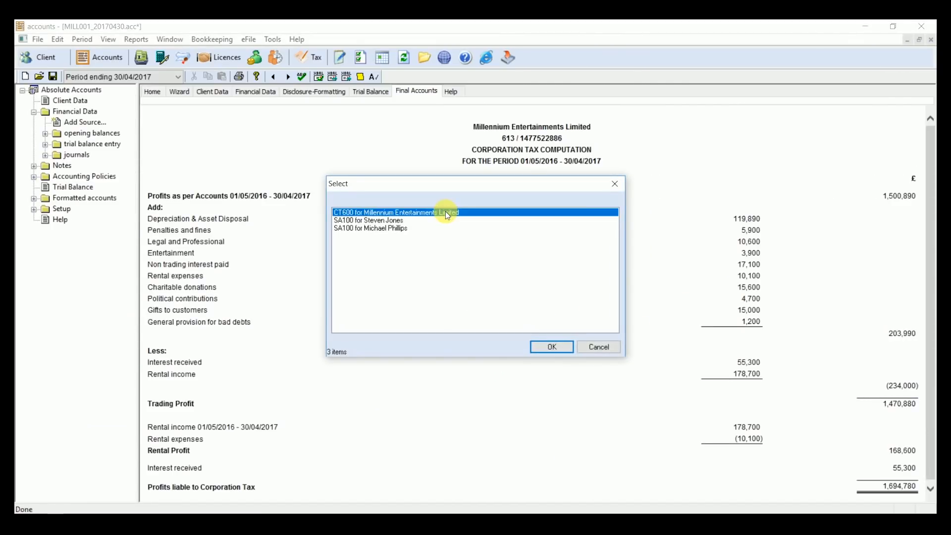
pyautogui.click(558, 347)
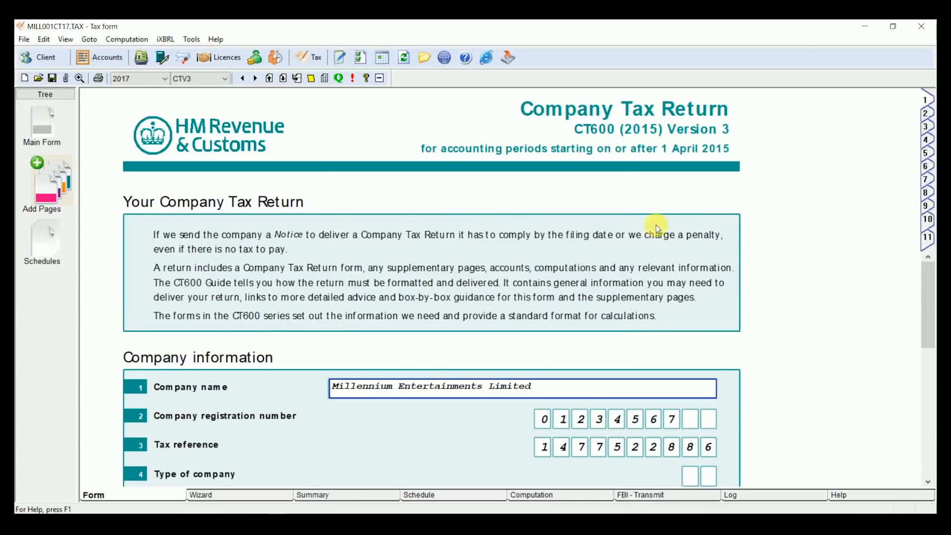
pyautogui.scroll(-3, 653, 225)
pyautogui.scroll(-5, 647, 232)
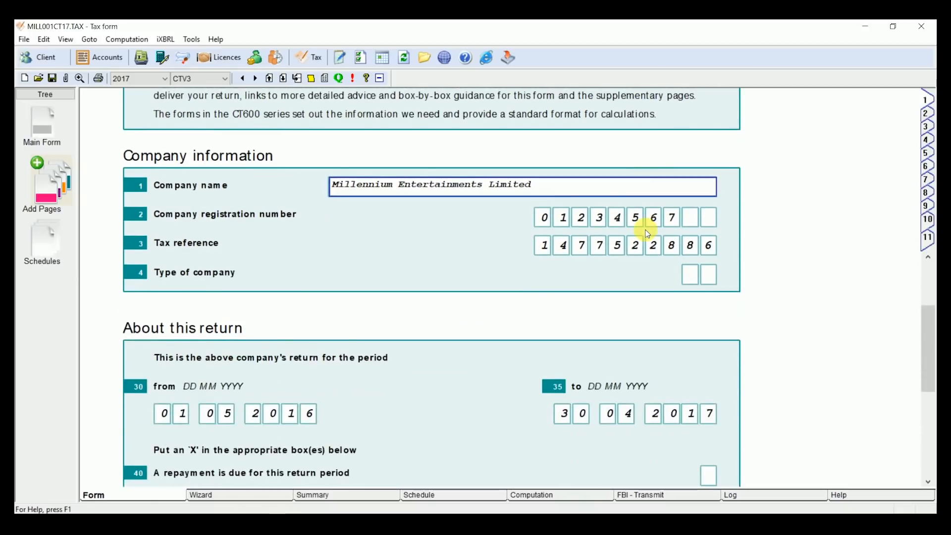
pyautogui.click(930, 127)
pyautogui.scroll(-2, 845, 218)
pyautogui.scroll(-10, 840, 221)
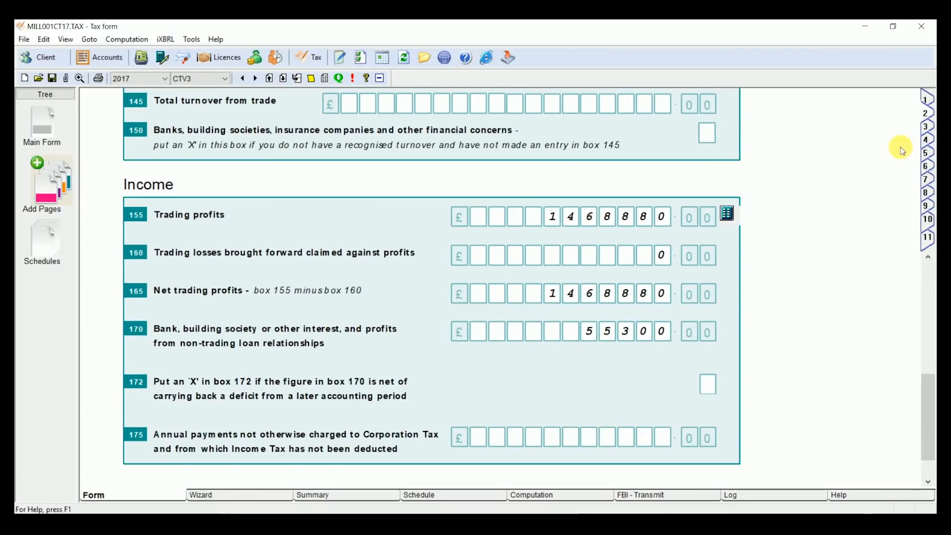
pyautogui.click(925, 132)
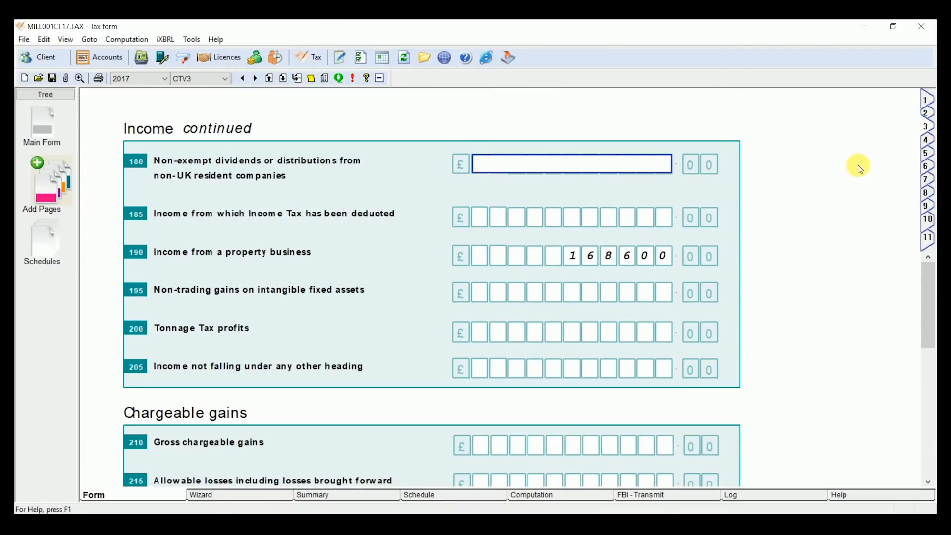
# Step: Check the accounts and computations attached to the return, and review the corporation tax computation down to the tax payable
pyautogui.click(65, 79)
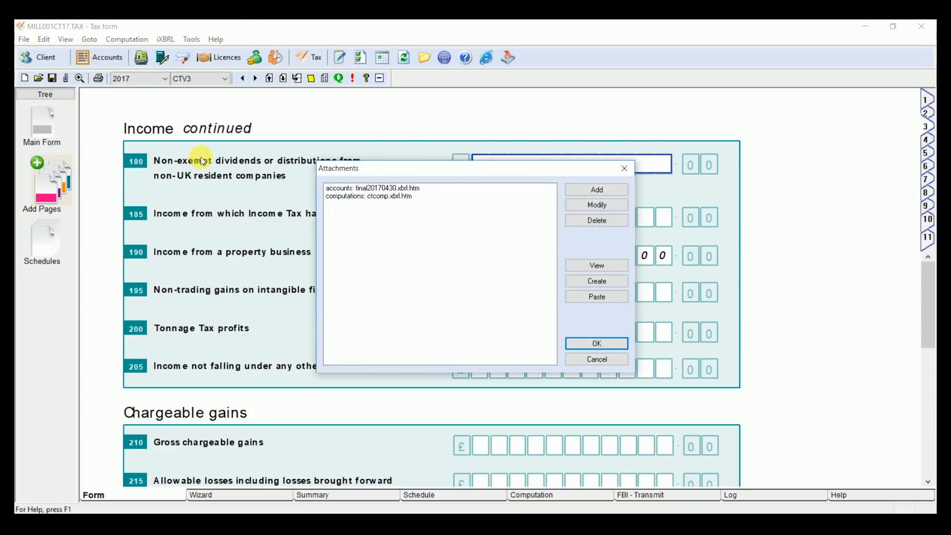
pyautogui.click(607, 343)
pyautogui.click(574, 495)
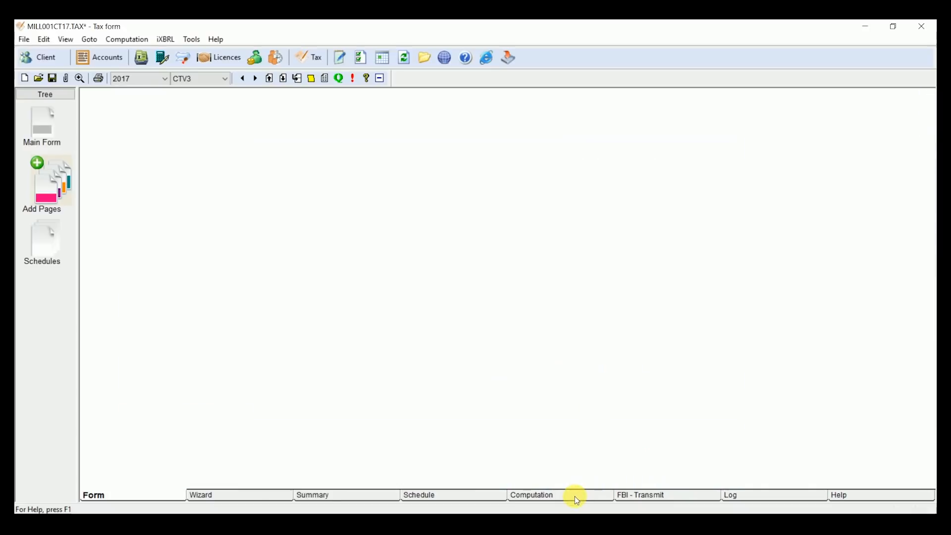
pyautogui.click(459, 304)
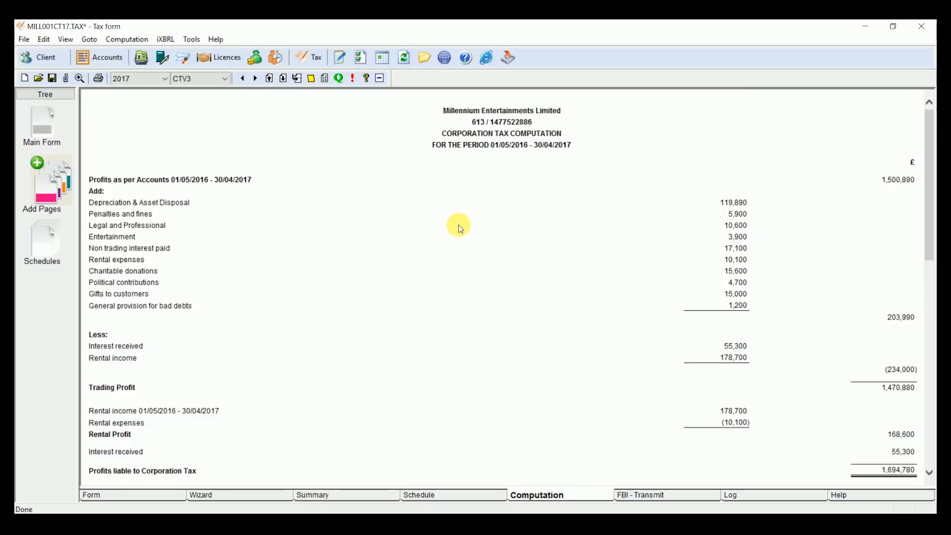
pyautogui.scroll(-10, 453, 217)
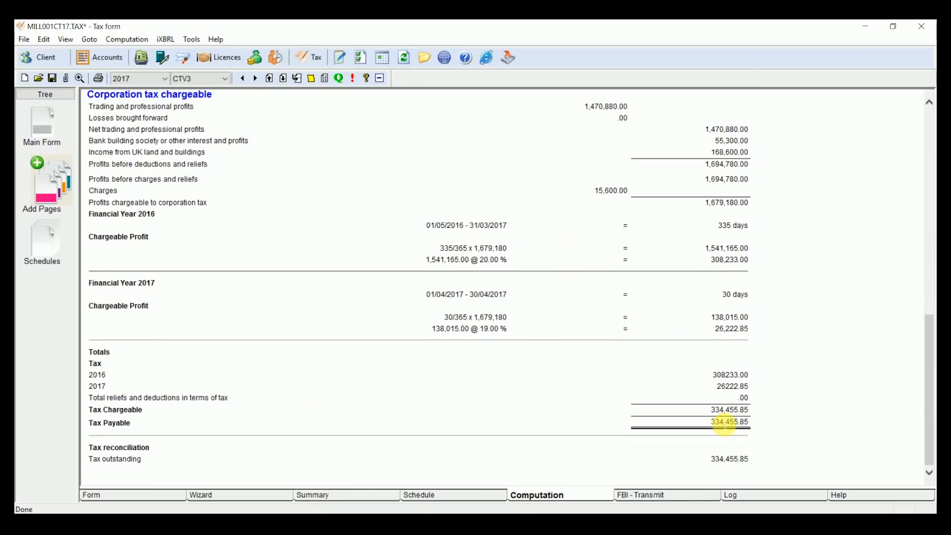
# Step: Transmit the company tax return to HMRC and view the submission log
pyautogui.click(674, 495)
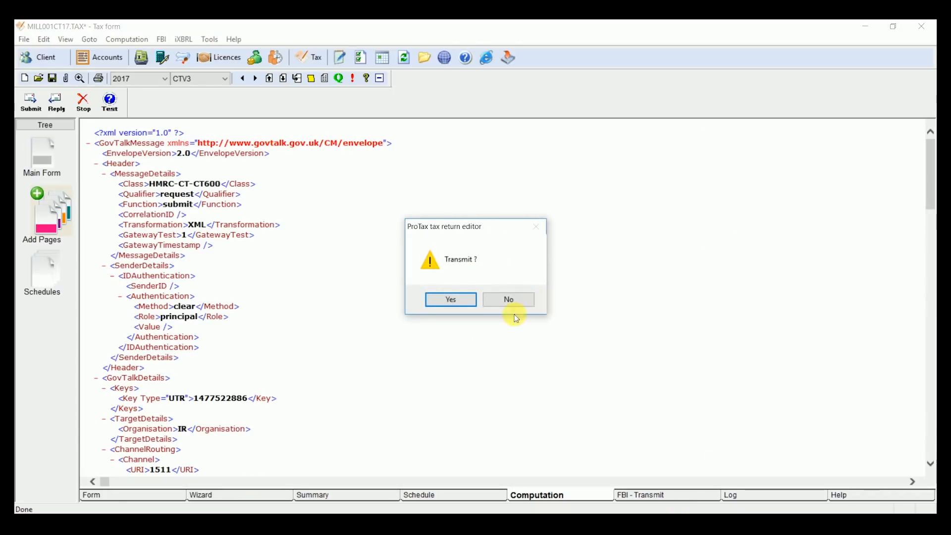
pyautogui.click(462, 300)
pyautogui.click(546, 284)
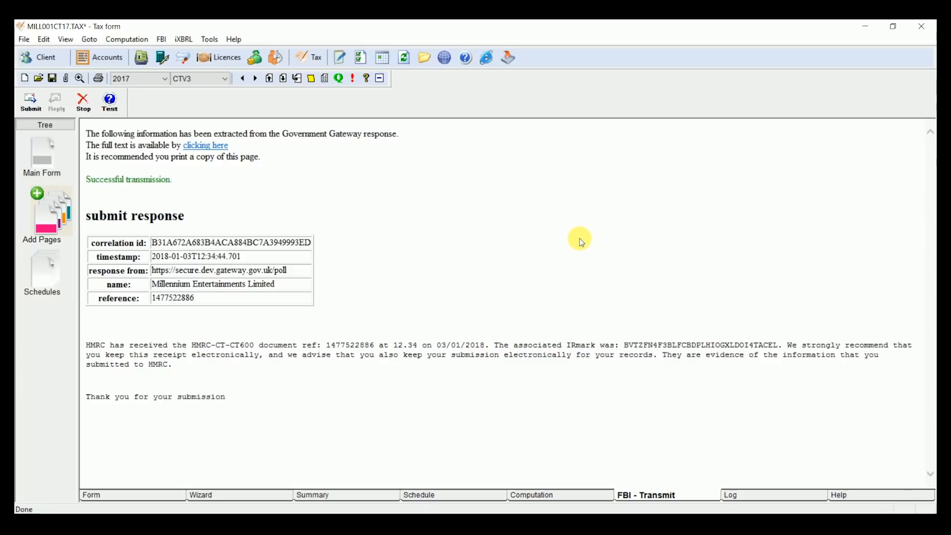
pyautogui.click(753, 493)
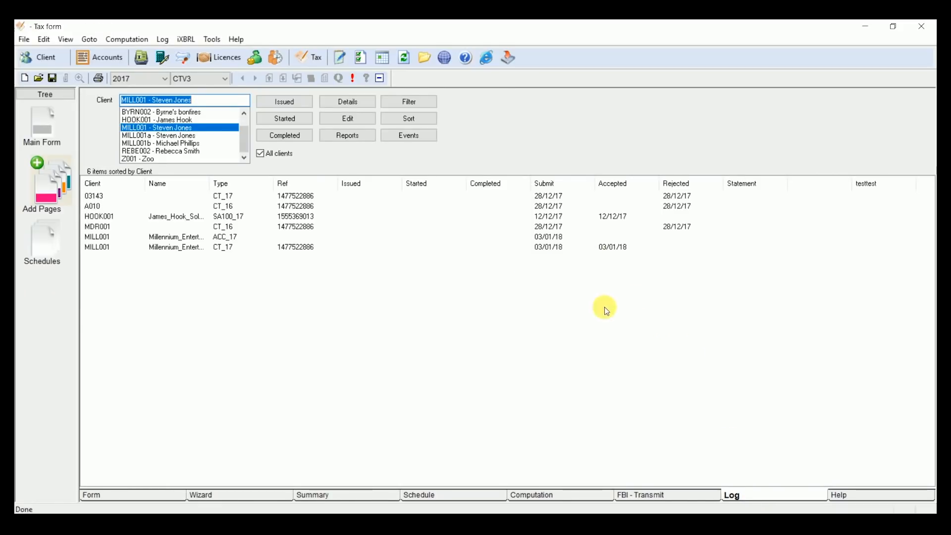
# Step: Switch to the client database, check the business details of client Byrne's Bonfire Partnership and save the client record
pyautogui.click(183, 521)
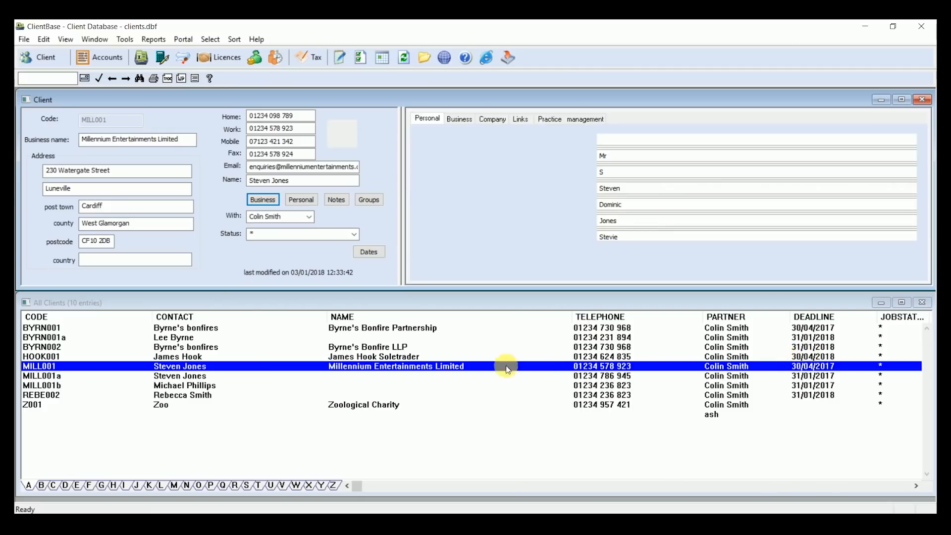
pyautogui.click(436, 328)
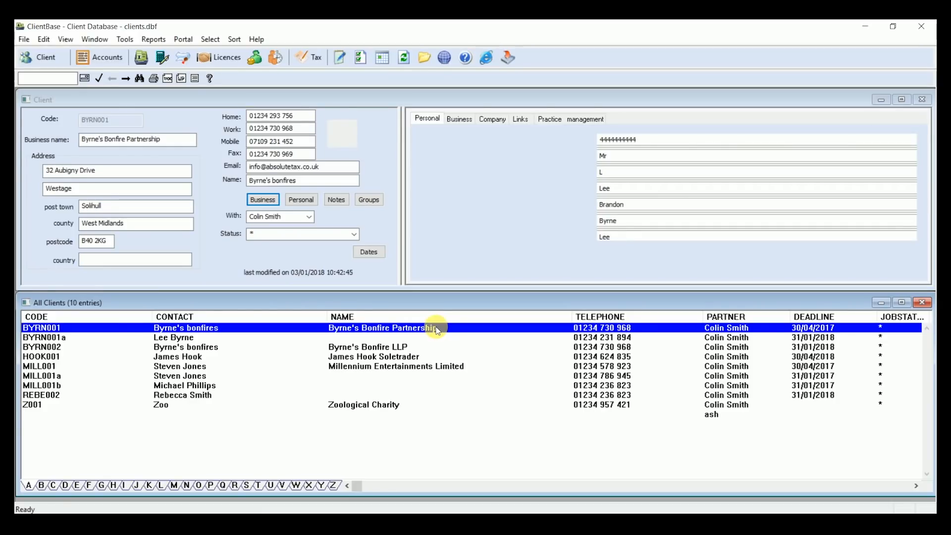
pyautogui.click(267, 198)
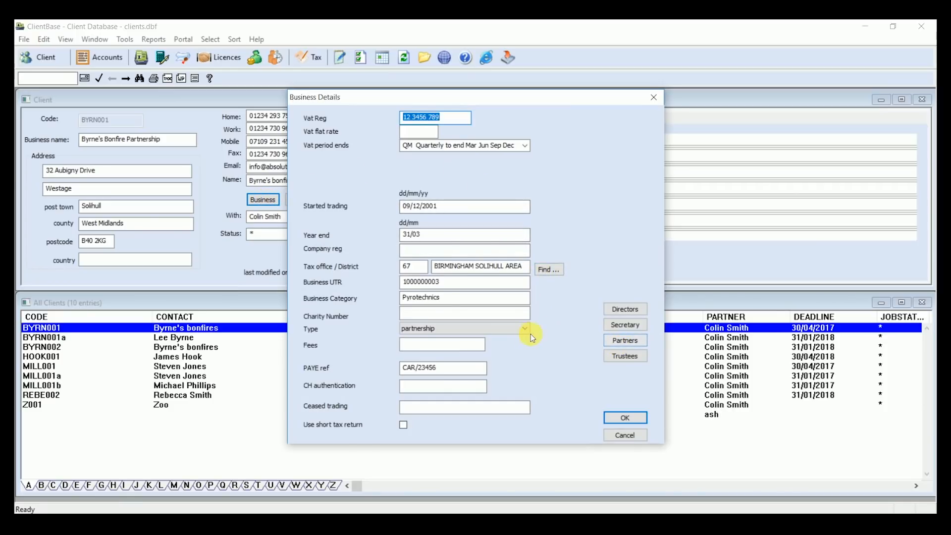
pyautogui.click(624, 419)
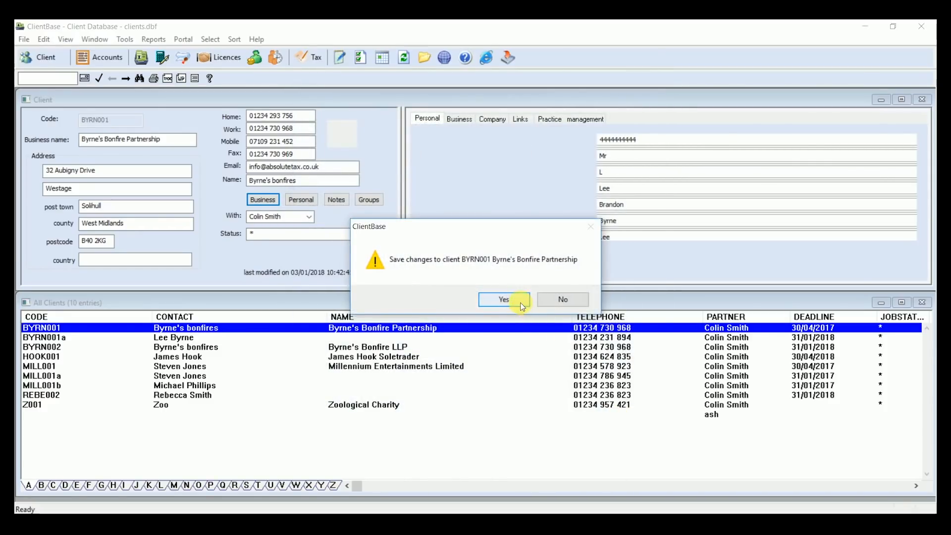
pyautogui.click(520, 301)
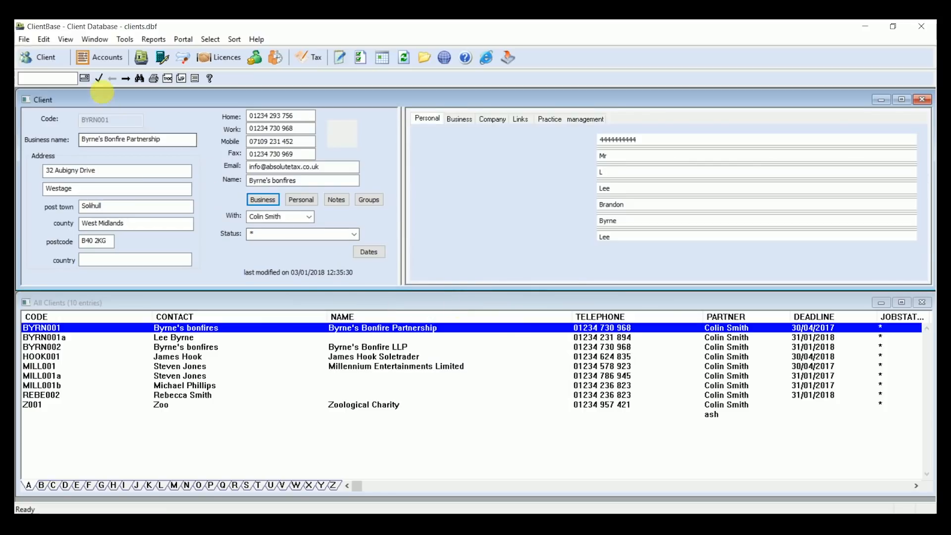
# Step: Open the partnership's accounts for the period ending 31/03/2017 and display their financial data sources
pyautogui.click(111, 63)
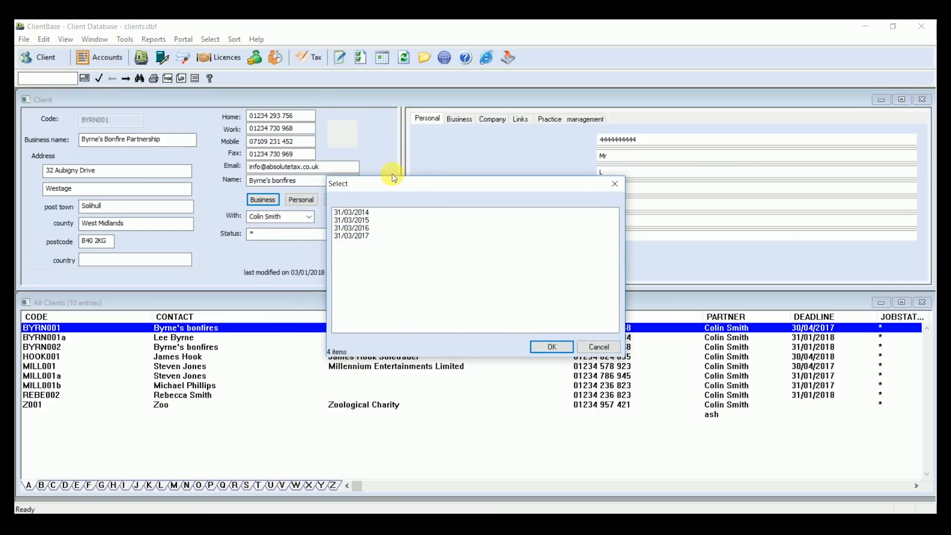
pyautogui.click(372, 236)
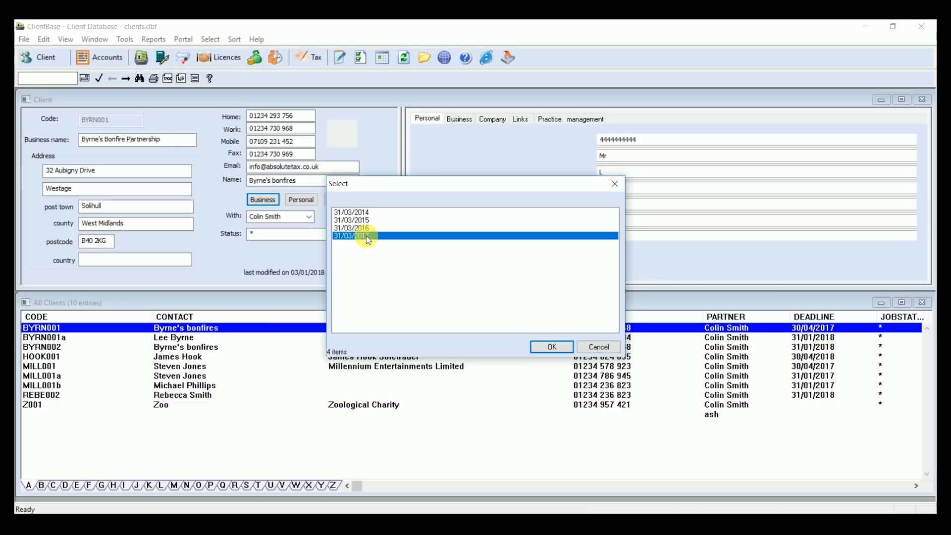
pyautogui.click(548, 349)
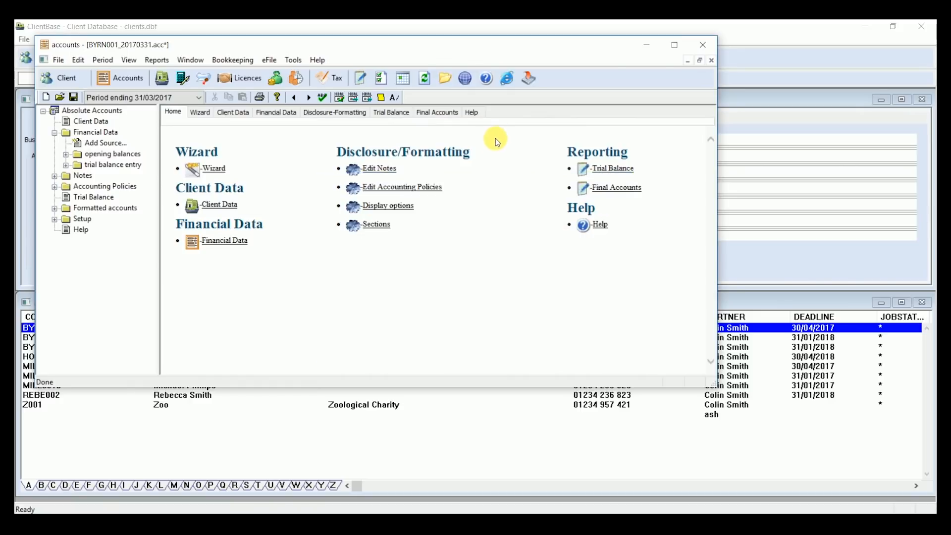
pyautogui.click(276, 114)
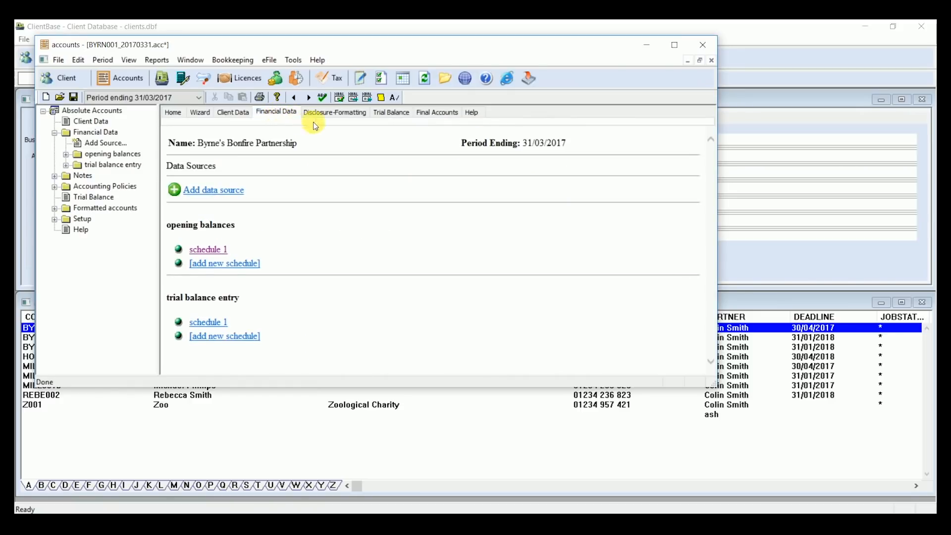
# Step: Produce the partnership's Full Accounts in an enlarged window and review them through to the balance sheet
pyautogui.click(430, 114)
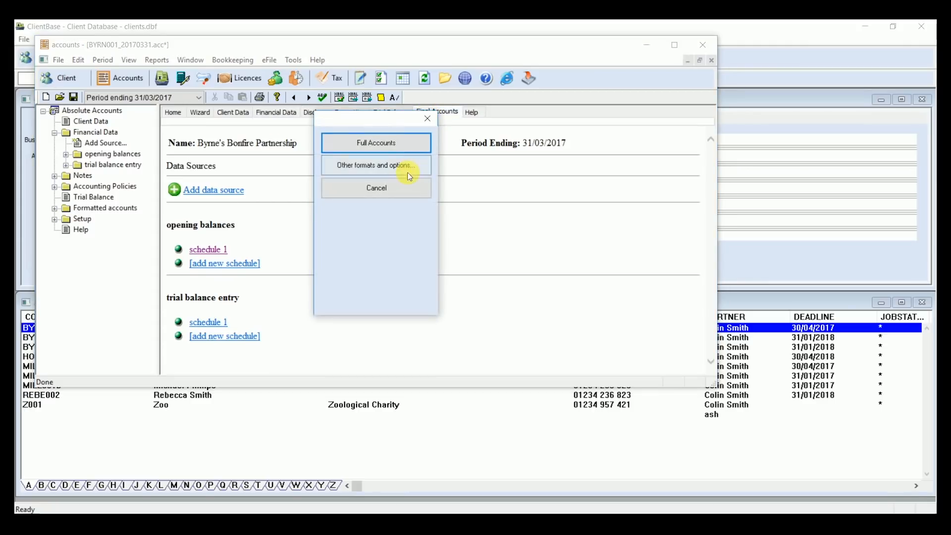
pyautogui.click(409, 147)
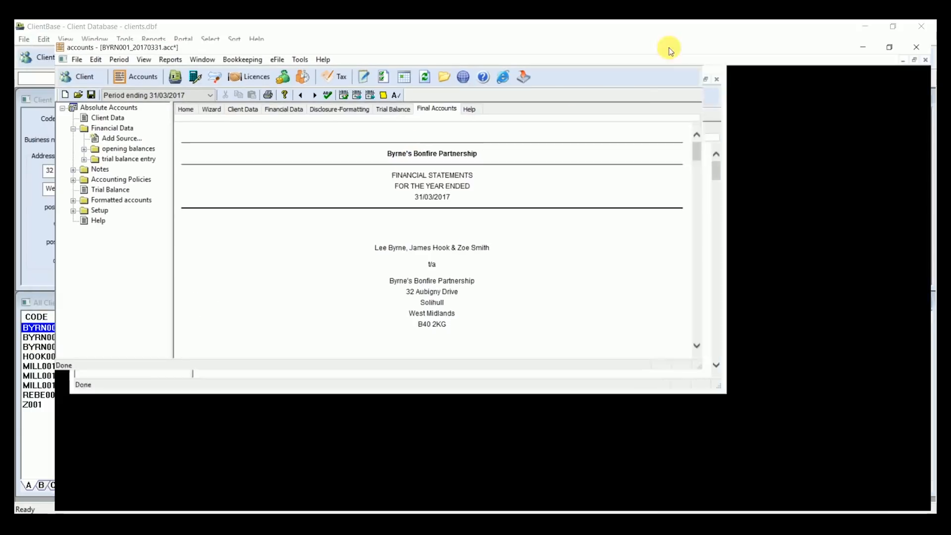
pyautogui.click(674, 45)
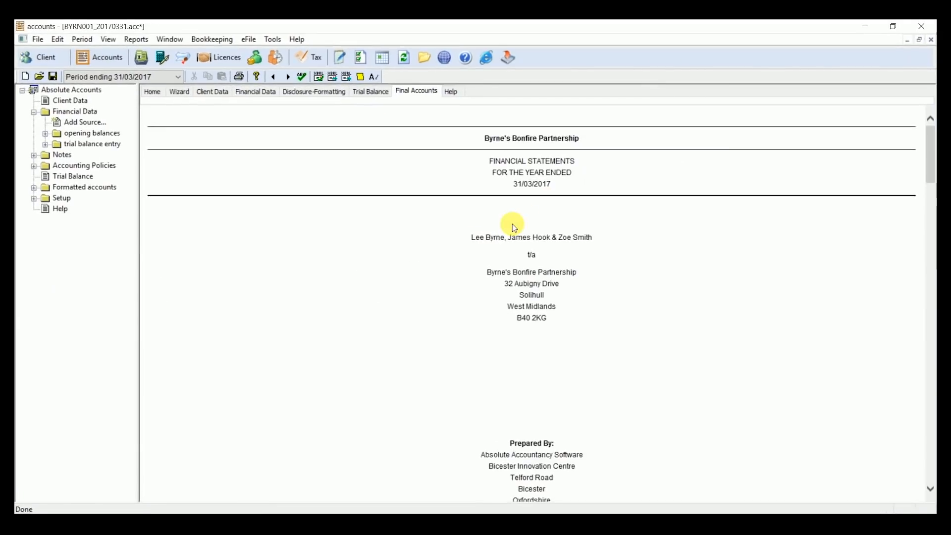
pyautogui.scroll(-10, 415, 267)
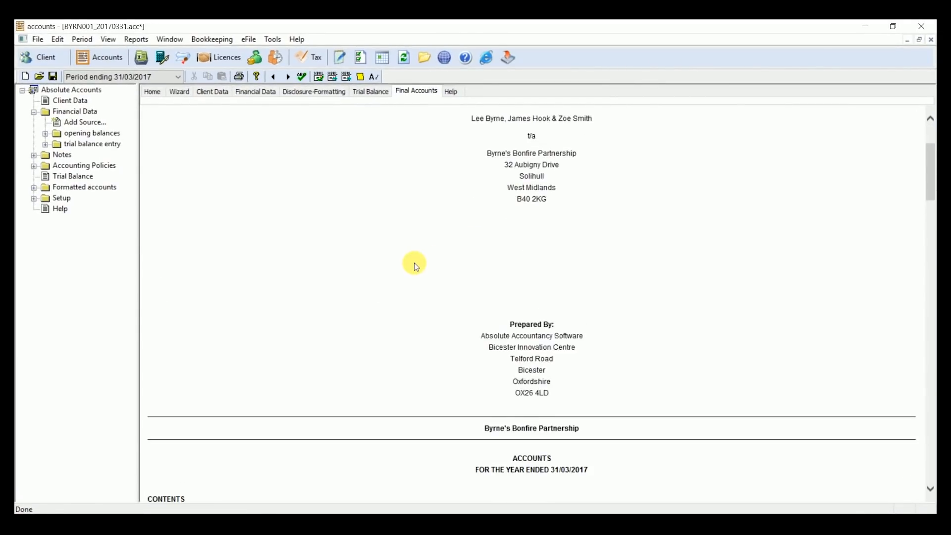
pyautogui.scroll(-12, 414, 263)
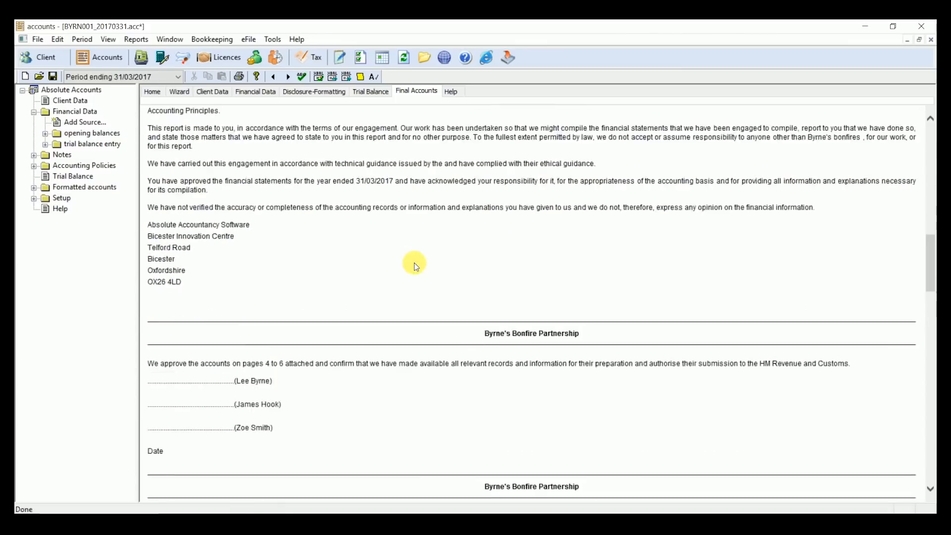
pyautogui.scroll(-12, 416, 260)
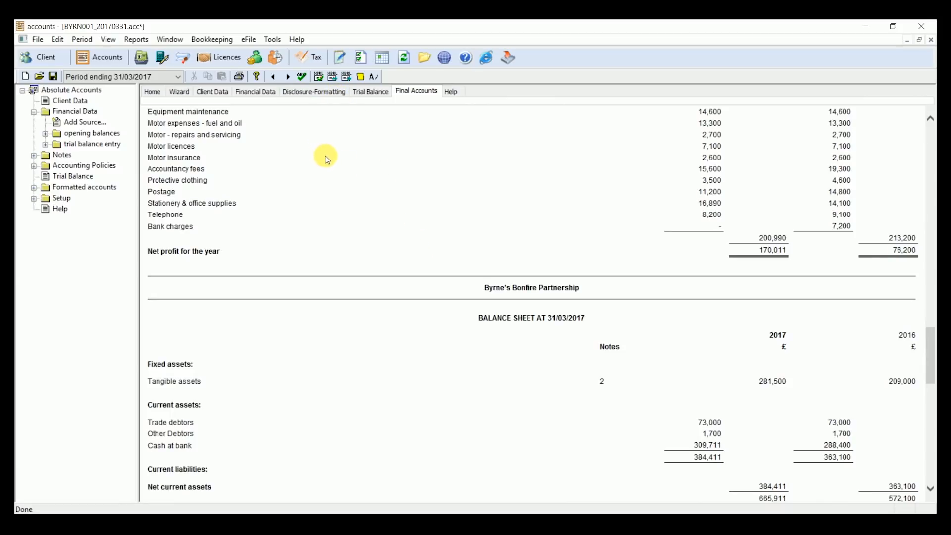
# Step: Open the SA800 return for Byrne's Bonfire Partnership from the accounts and review its capital allowances and income and expenses pages
pyautogui.click(305, 56)
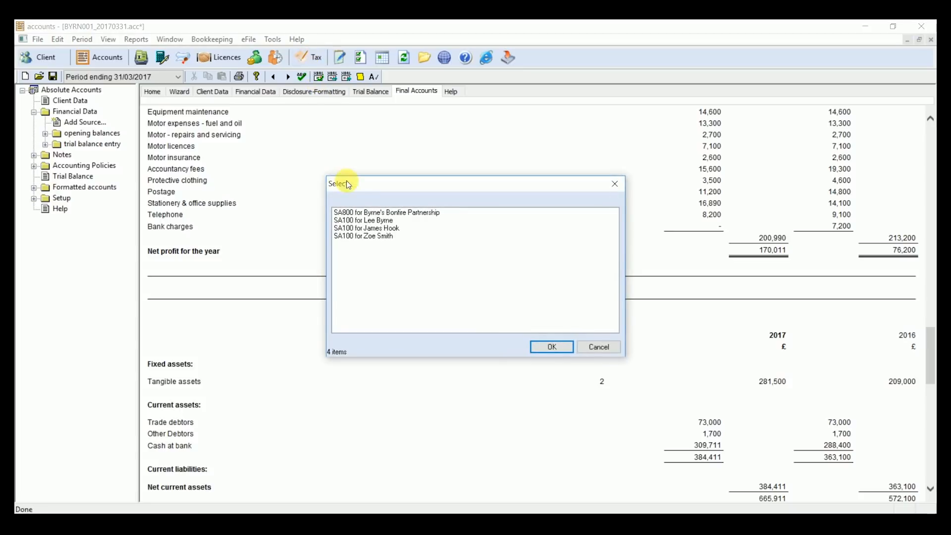
pyautogui.click(373, 213)
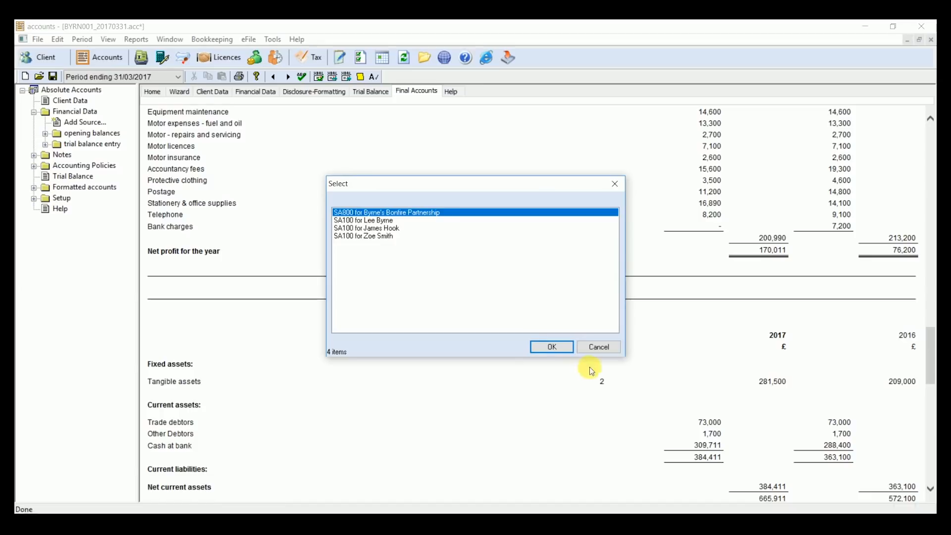
pyautogui.click(562, 347)
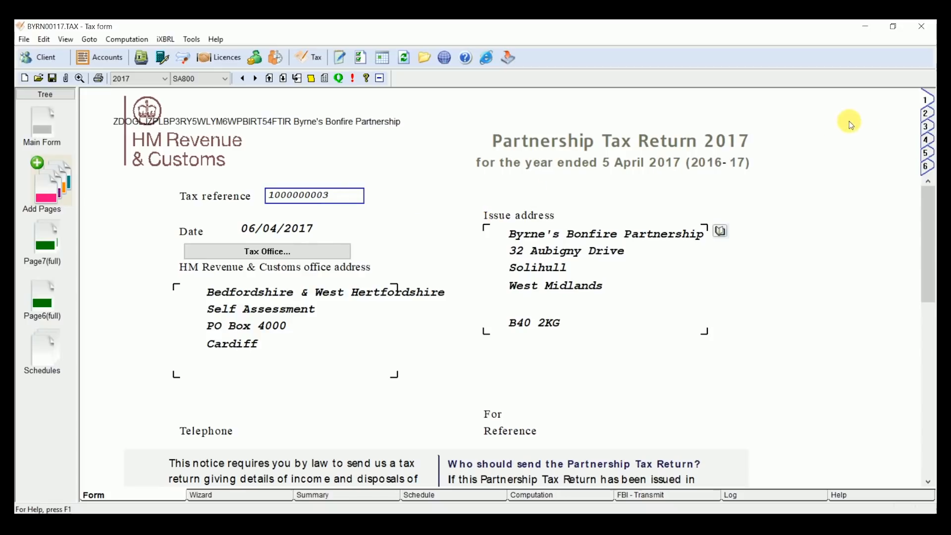
pyautogui.click(923, 120)
pyautogui.click(925, 125)
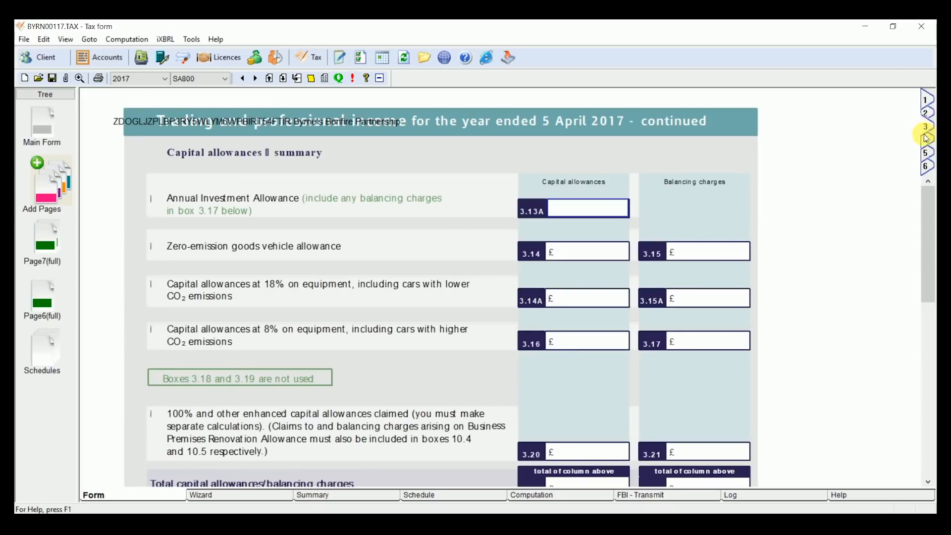
pyautogui.click(925, 142)
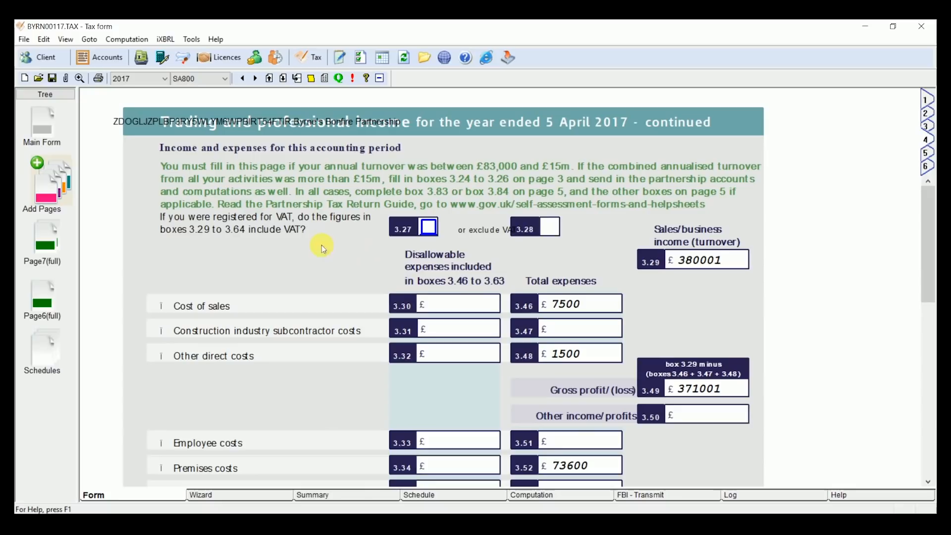
# Step: Open the first set of full partner pages and transfer the first listed partner's profit share to the individual SA100 return
pyautogui.click(42, 238)
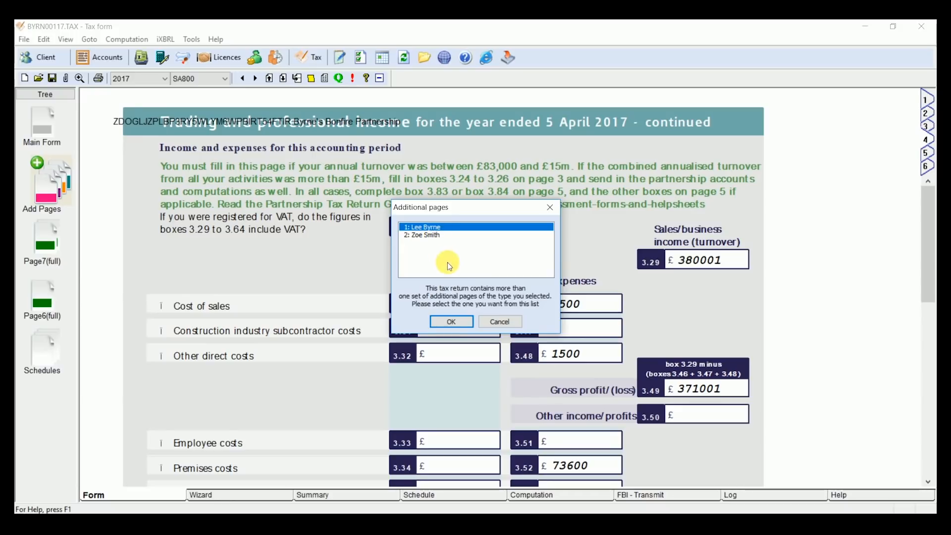
pyautogui.click(451, 321)
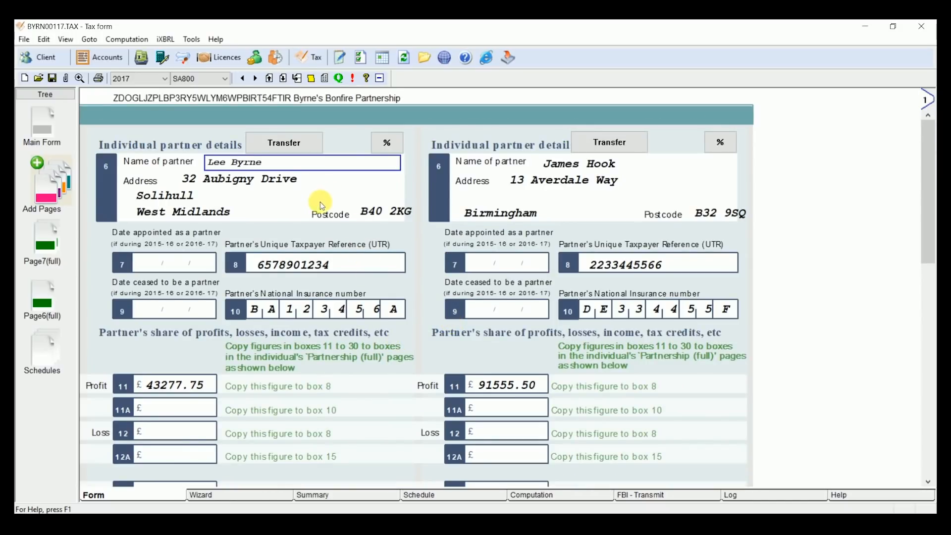
pyautogui.click(286, 145)
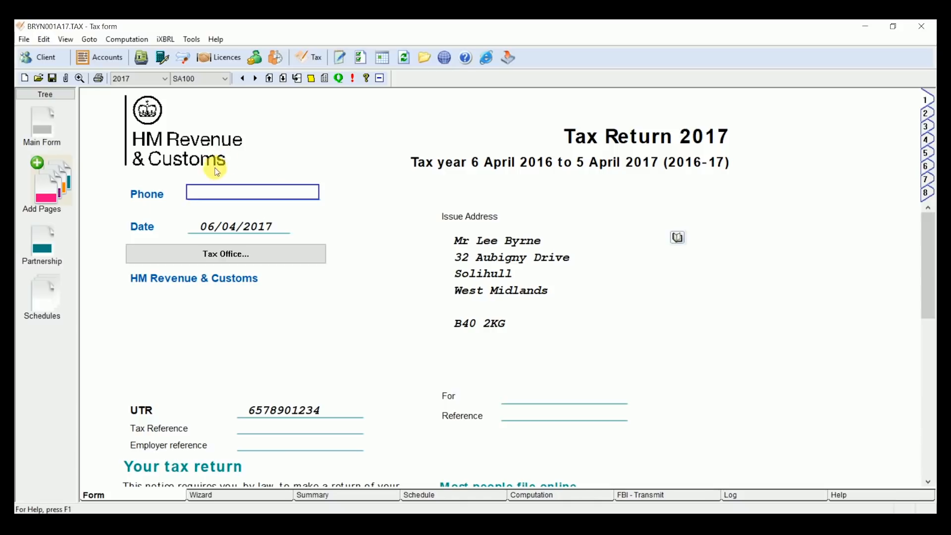
# Step: Review the partner's Partnership (full) pages down to the profit share, and check the return's online transmission and submission log
pyautogui.click(43, 242)
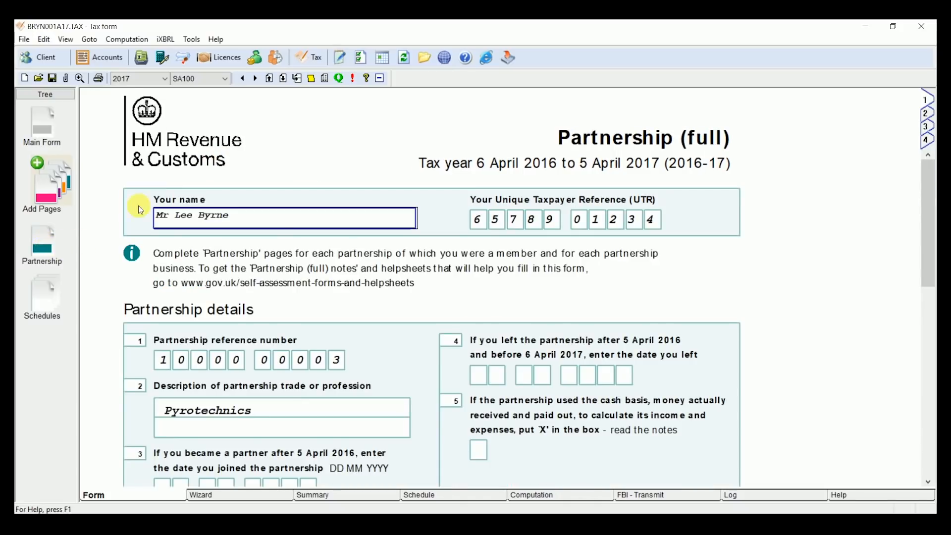
pyautogui.scroll(-5, 395, 295)
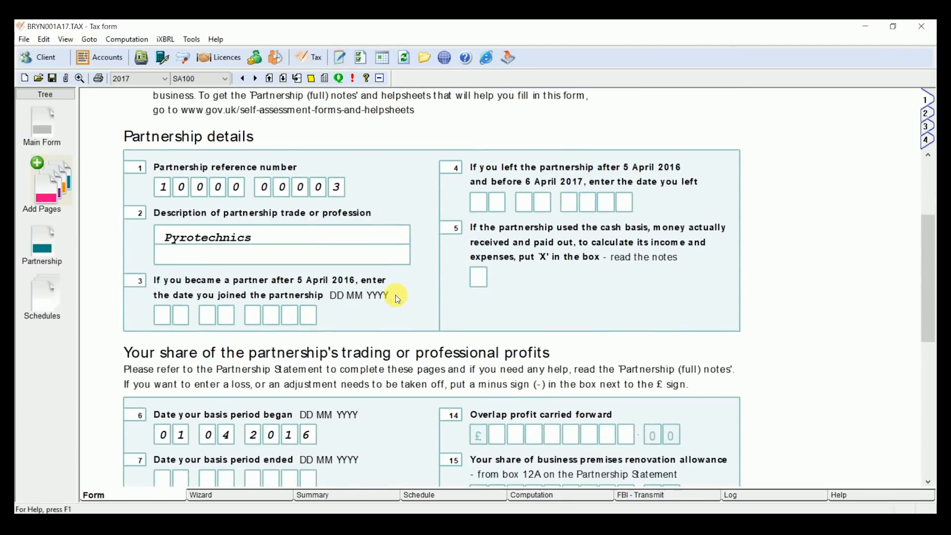
pyautogui.scroll(-4, 397, 297)
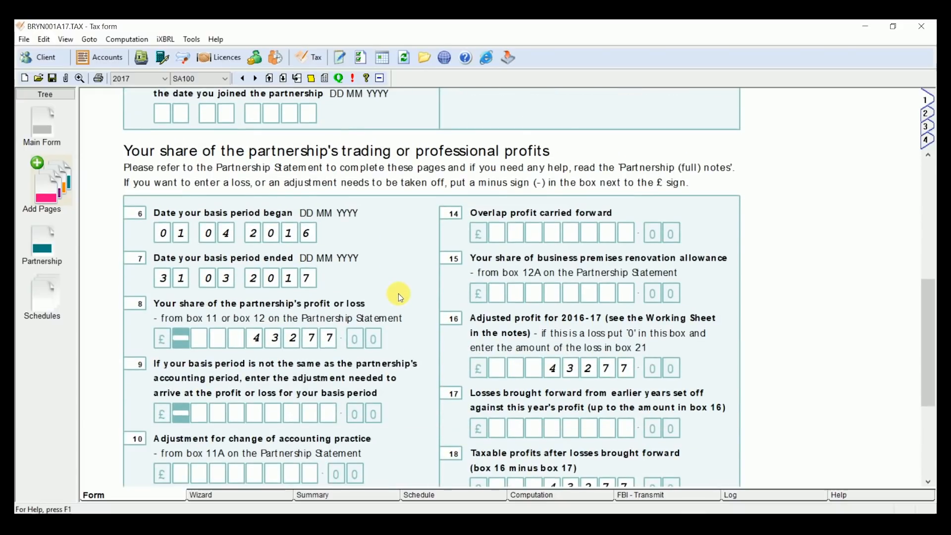
pyautogui.click(649, 494)
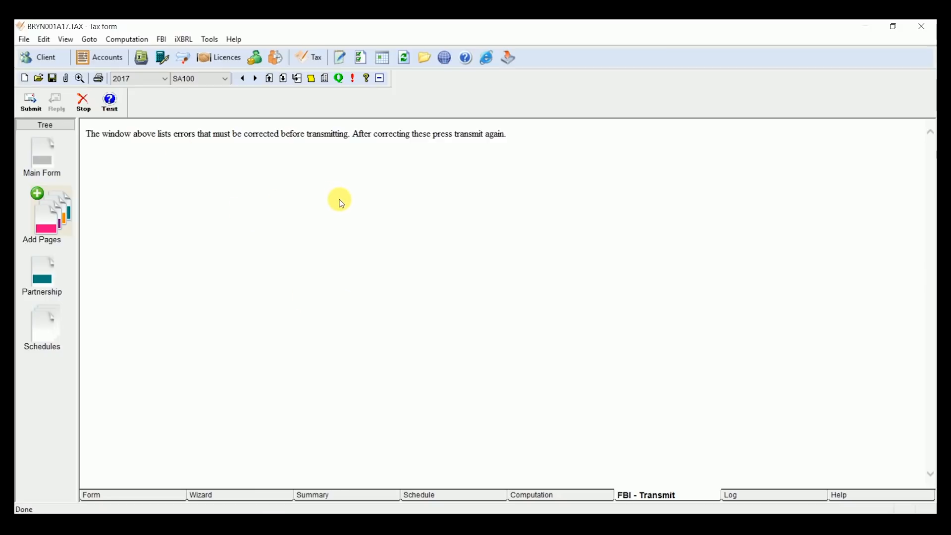
pyautogui.click(751, 495)
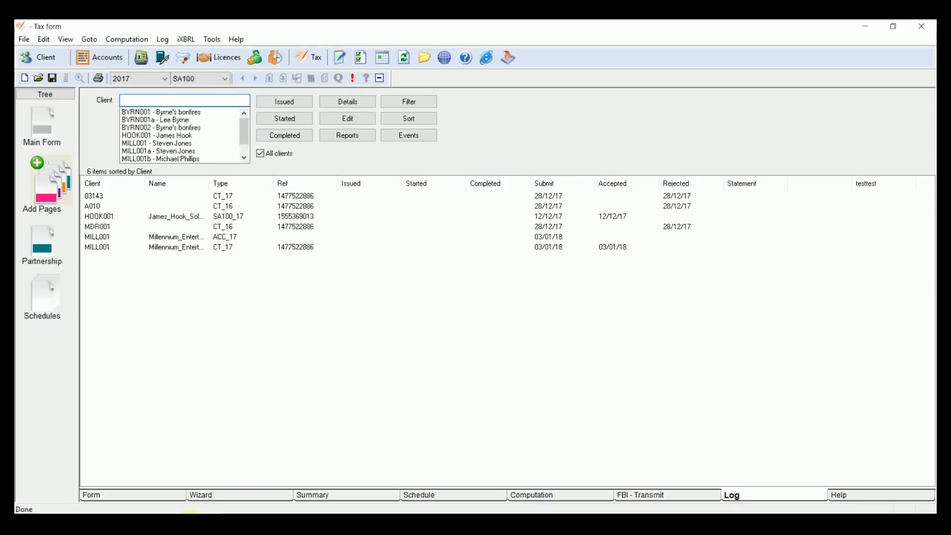
# Step: Return to the client database and open the 2017 SA100 tax return for the sole trader client
pyautogui.click(184, 522)
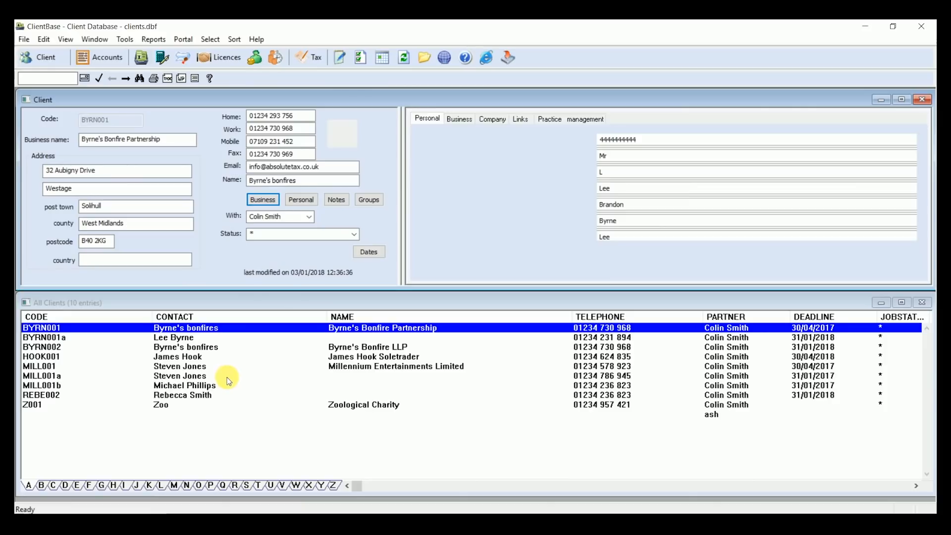
pyautogui.click(332, 359)
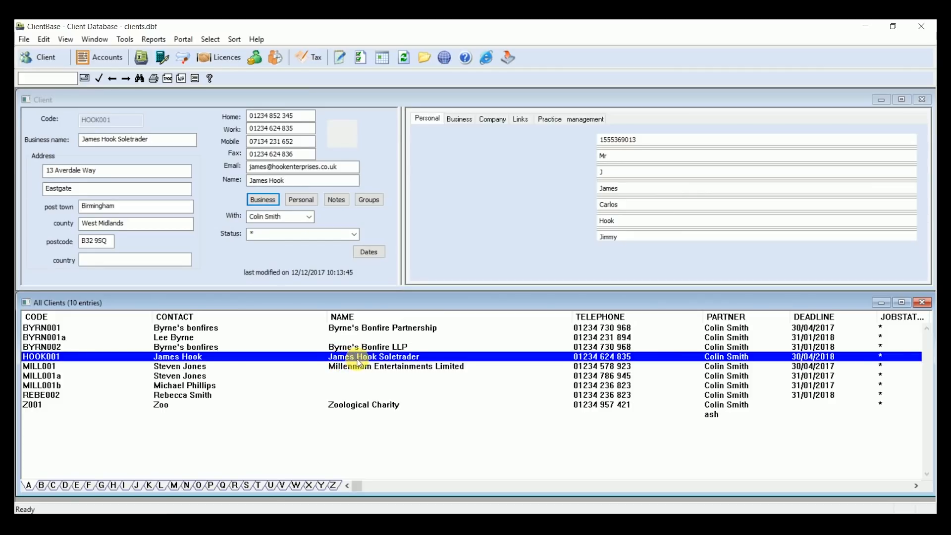
pyautogui.click(314, 62)
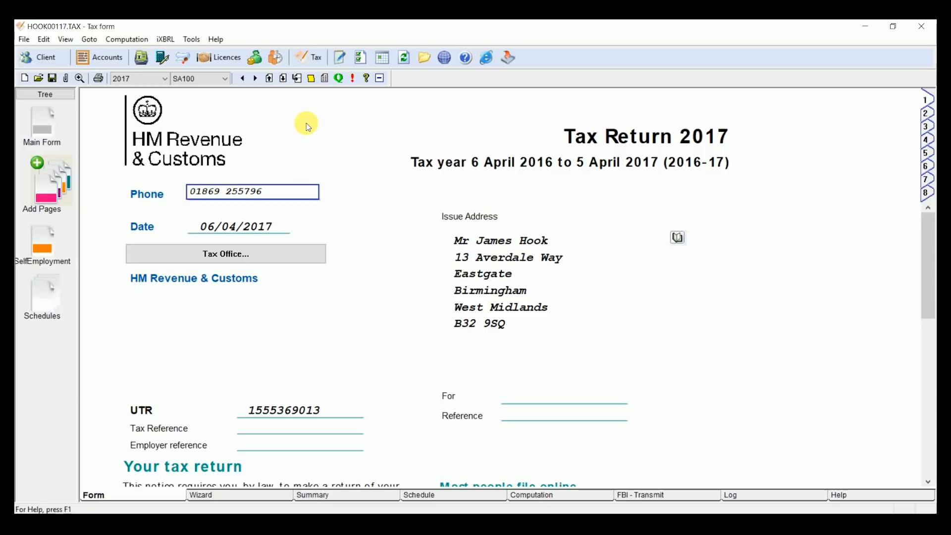
# Step: Add the E Employment supplementary page to the sole trader's SA100 return
pyautogui.click(39, 164)
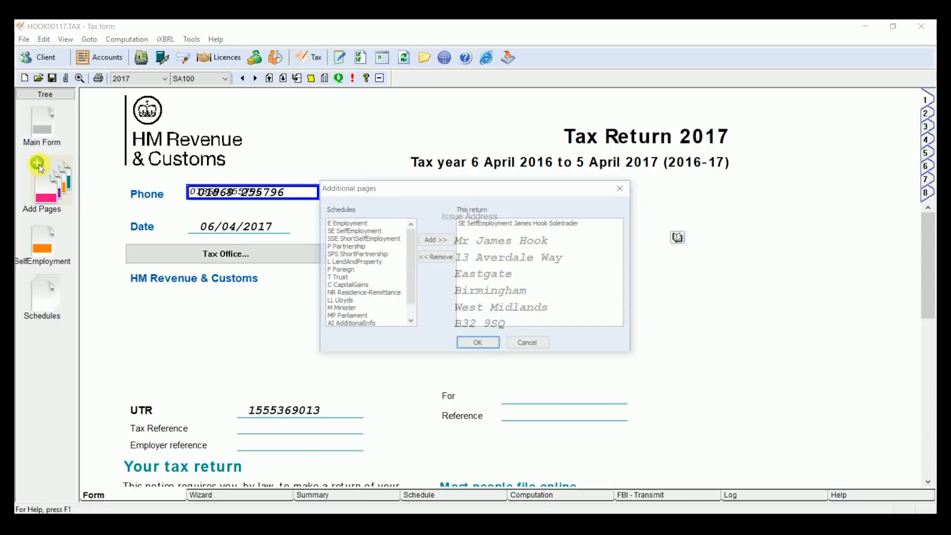
pyautogui.click(347, 223)
pyautogui.click(436, 240)
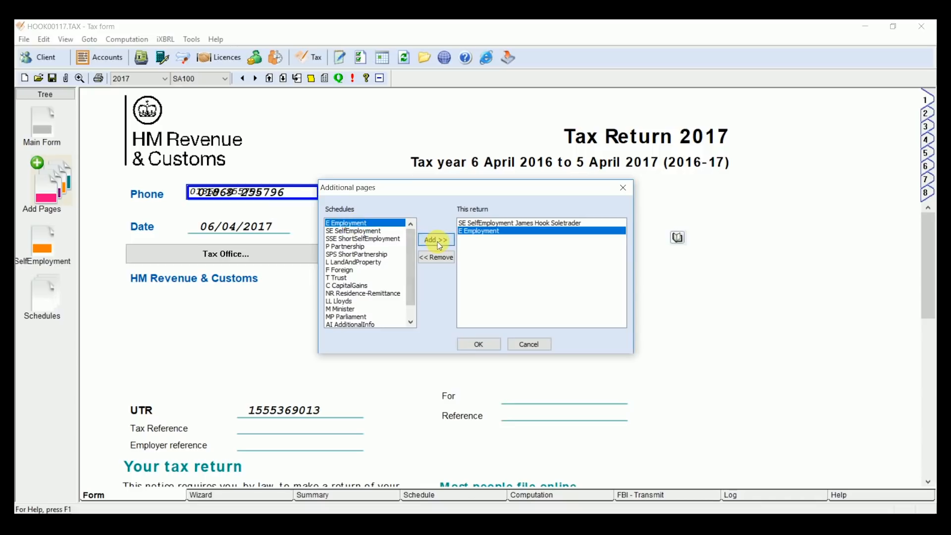
pyautogui.click(480, 344)
# Step: Enter 30000 as pay from this employment in box 1 and 10000 as UK tax taken off in box 2
pyautogui.click(303, 316)
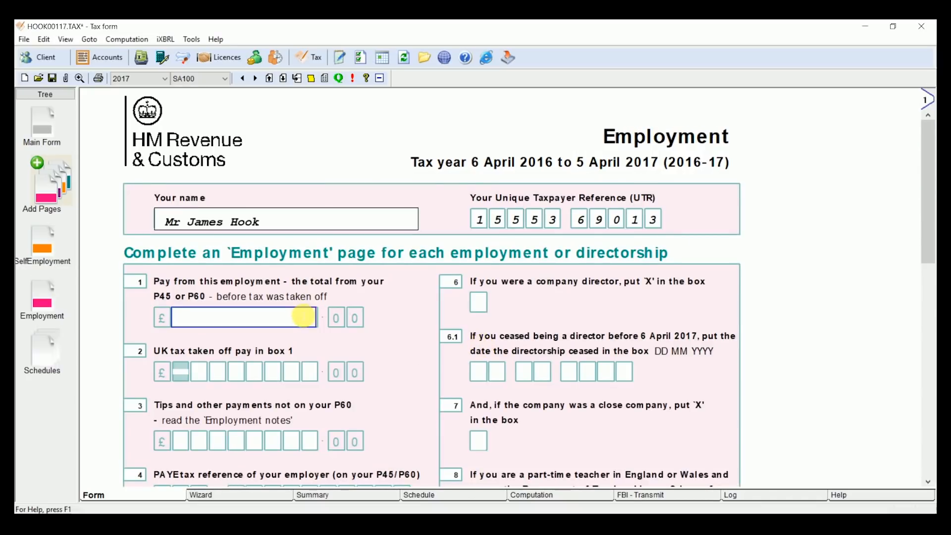
pyautogui.write('30000')
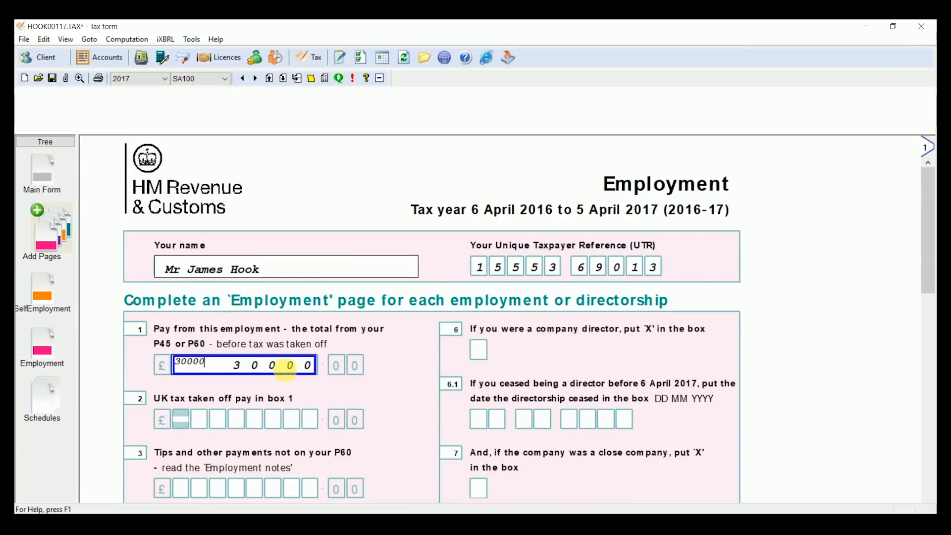
pyautogui.click(255, 398)
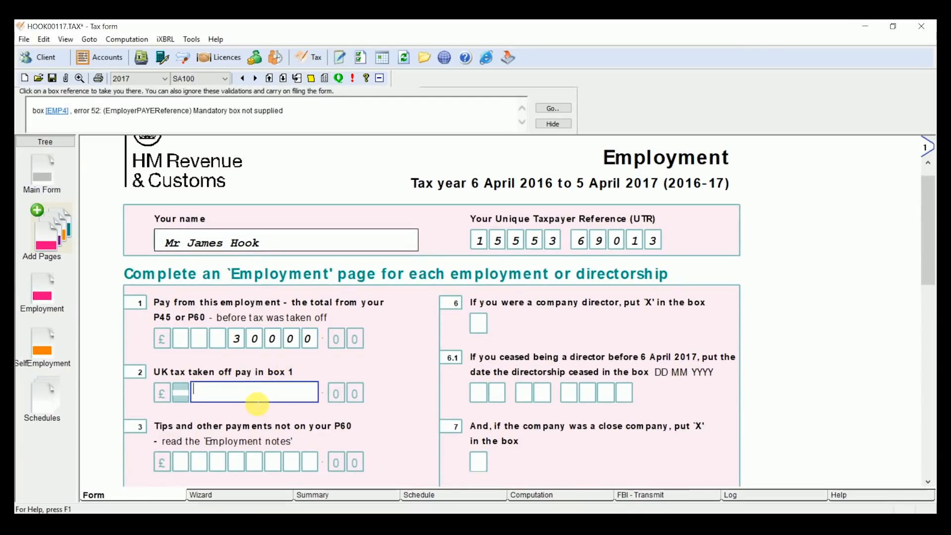
pyautogui.write('10000')
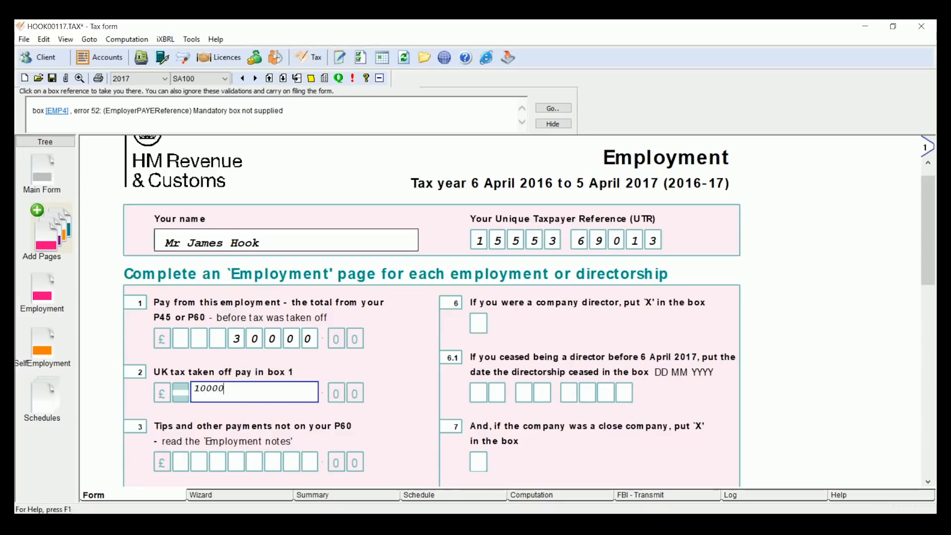
# Step: Insert an Interest Paid Gross schedule into the return
pyautogui.click(456, 497)
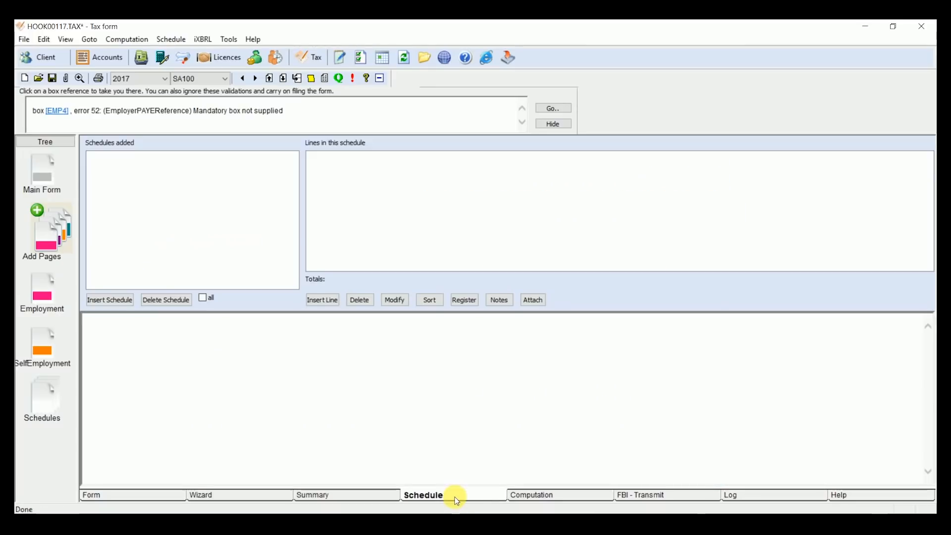
pyautogui.click(123, 299)
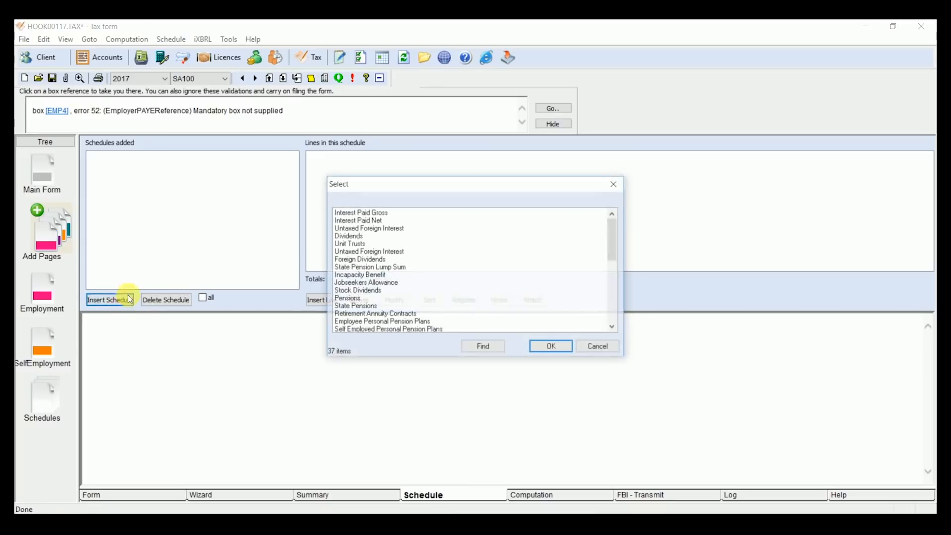
pyautogui.click(345, 213)
pyautogui.click(544, 347)
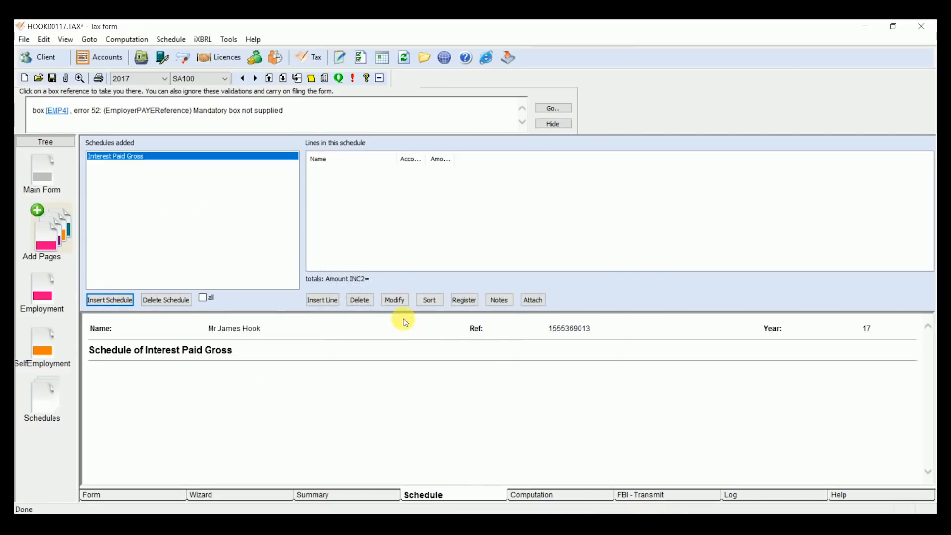
# Step: Add a line named Test to the Interest Paid Gross schedule, with an account number and an amount of 100
pyautogui.click(328, 300)
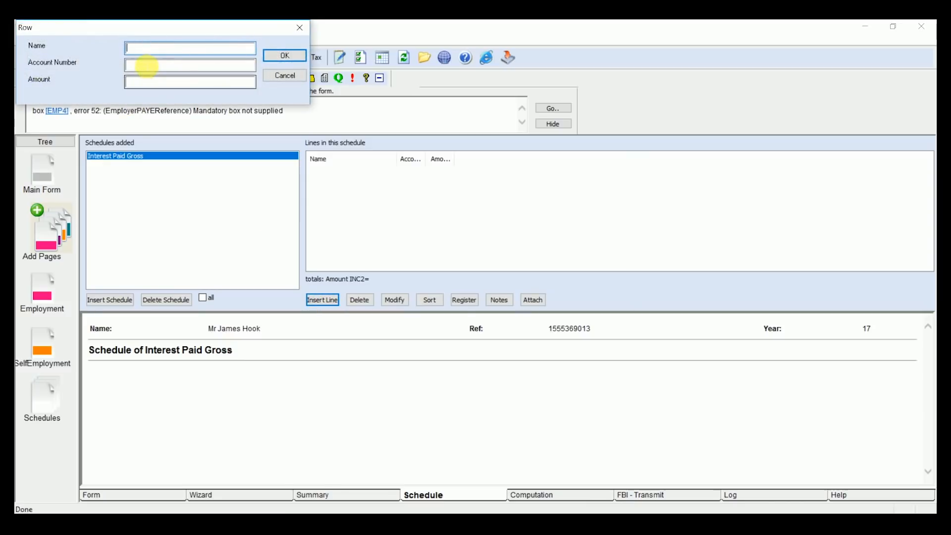
pyautogui.write('Test')
pyautogui.click(154, 70)
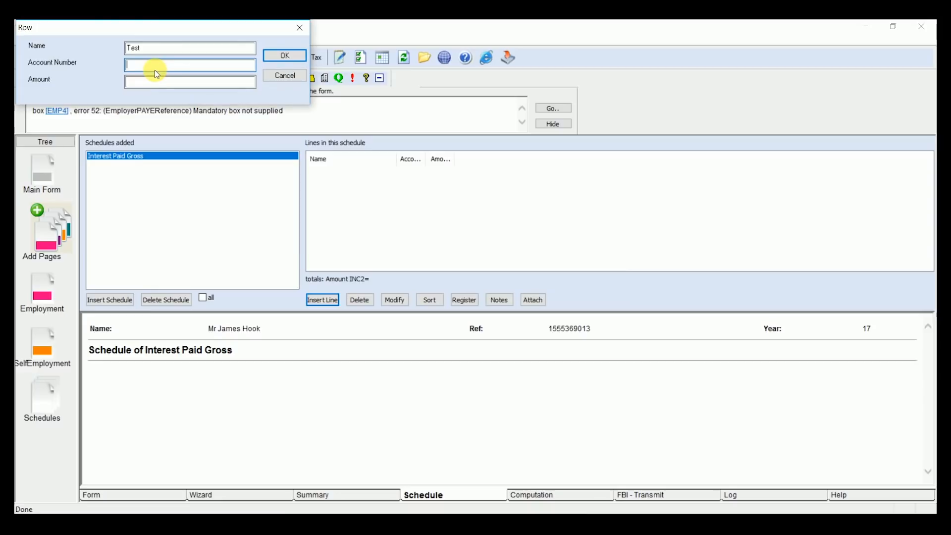
pyautogui.write('123545')
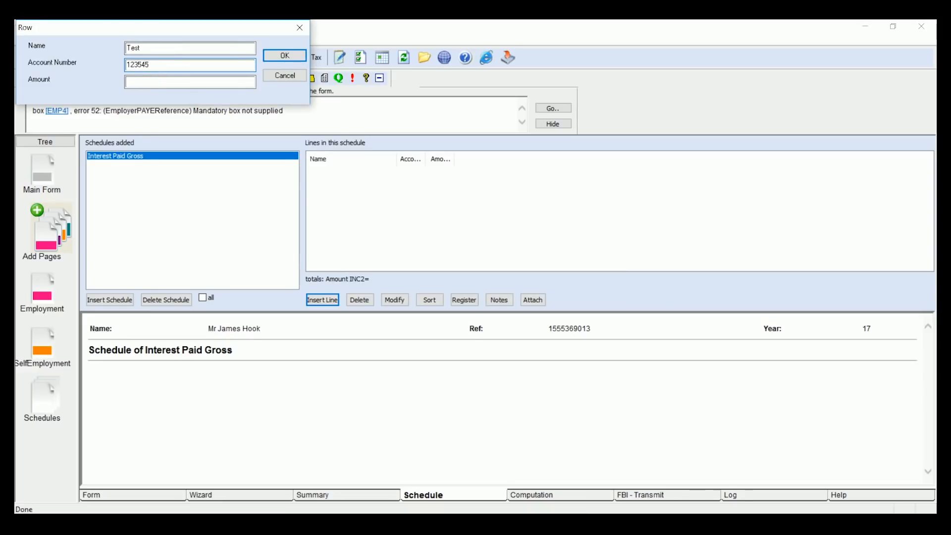
pyautogui.click(185, 81)
pyautogui.write('100')
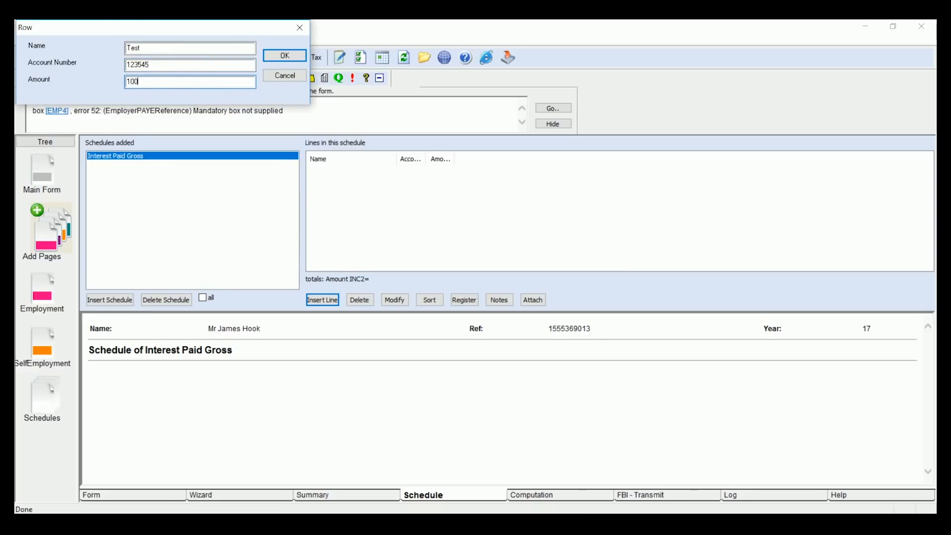
pyautogui.click(284, 55)
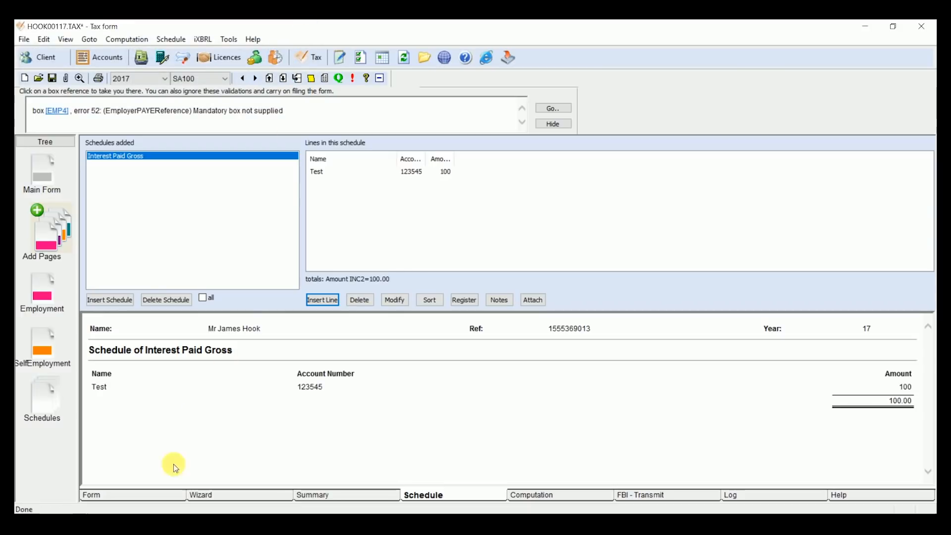
# Step: Check the untaxed UK interest in box 2 on page 3 of the main tax return
pyautogui.click(140, 497)
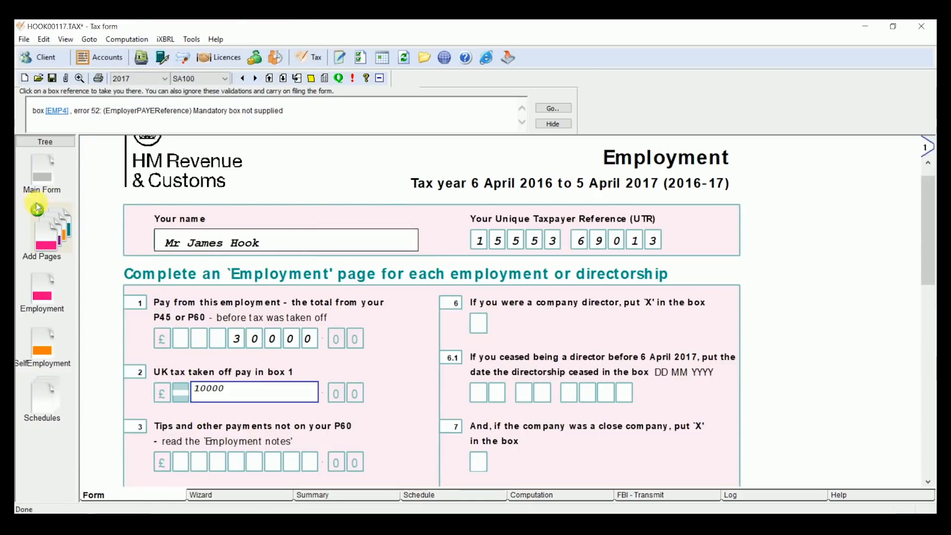
pyautogui.click(41, 171)
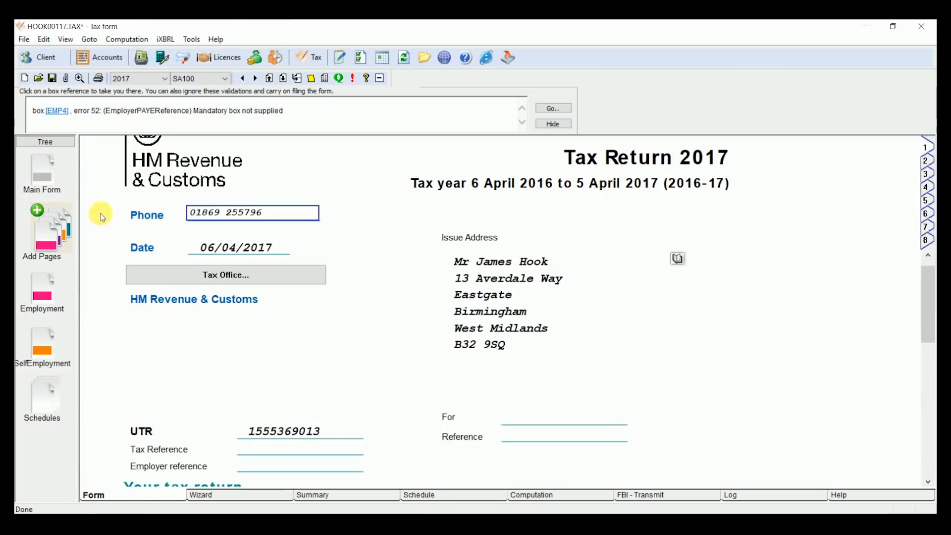
pyautogui.click(925, 174)
pyautogui.click(264, 365)
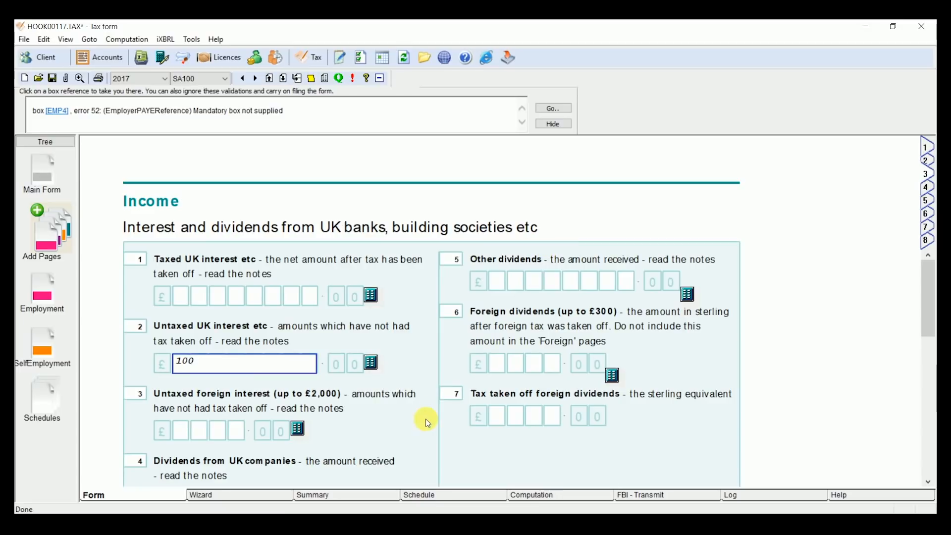
# Step: Review the return's tax calculation from income received through to the payments due
pyautogui.click(542, 497)
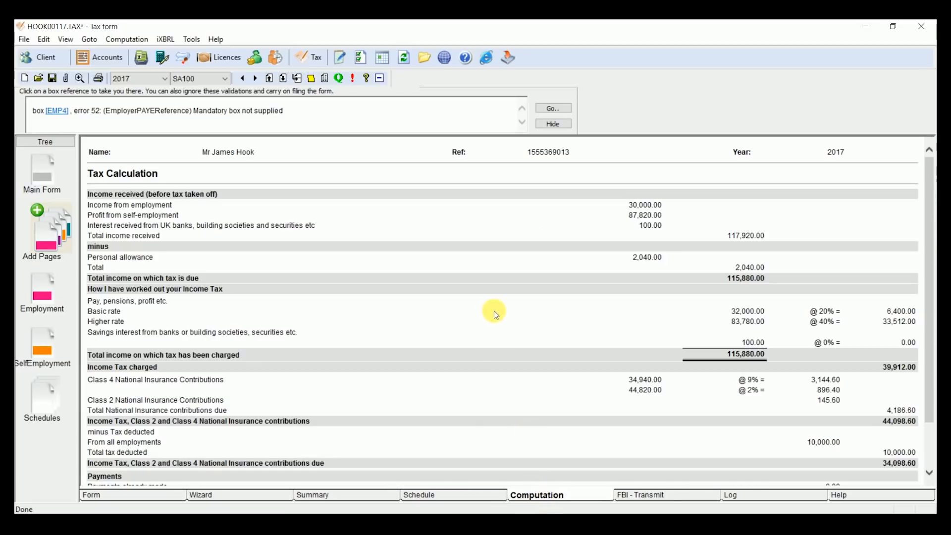
pyautogui.scroll(-2, 494, 309)
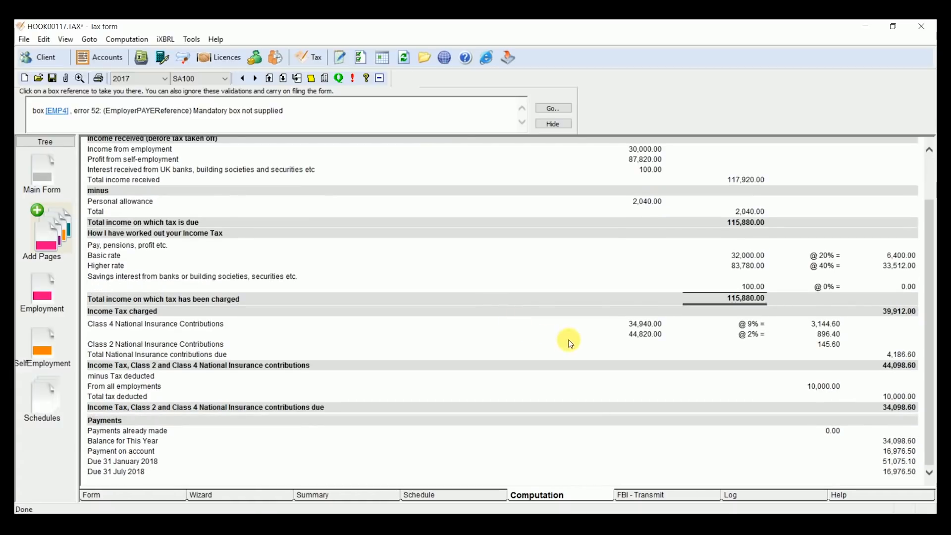